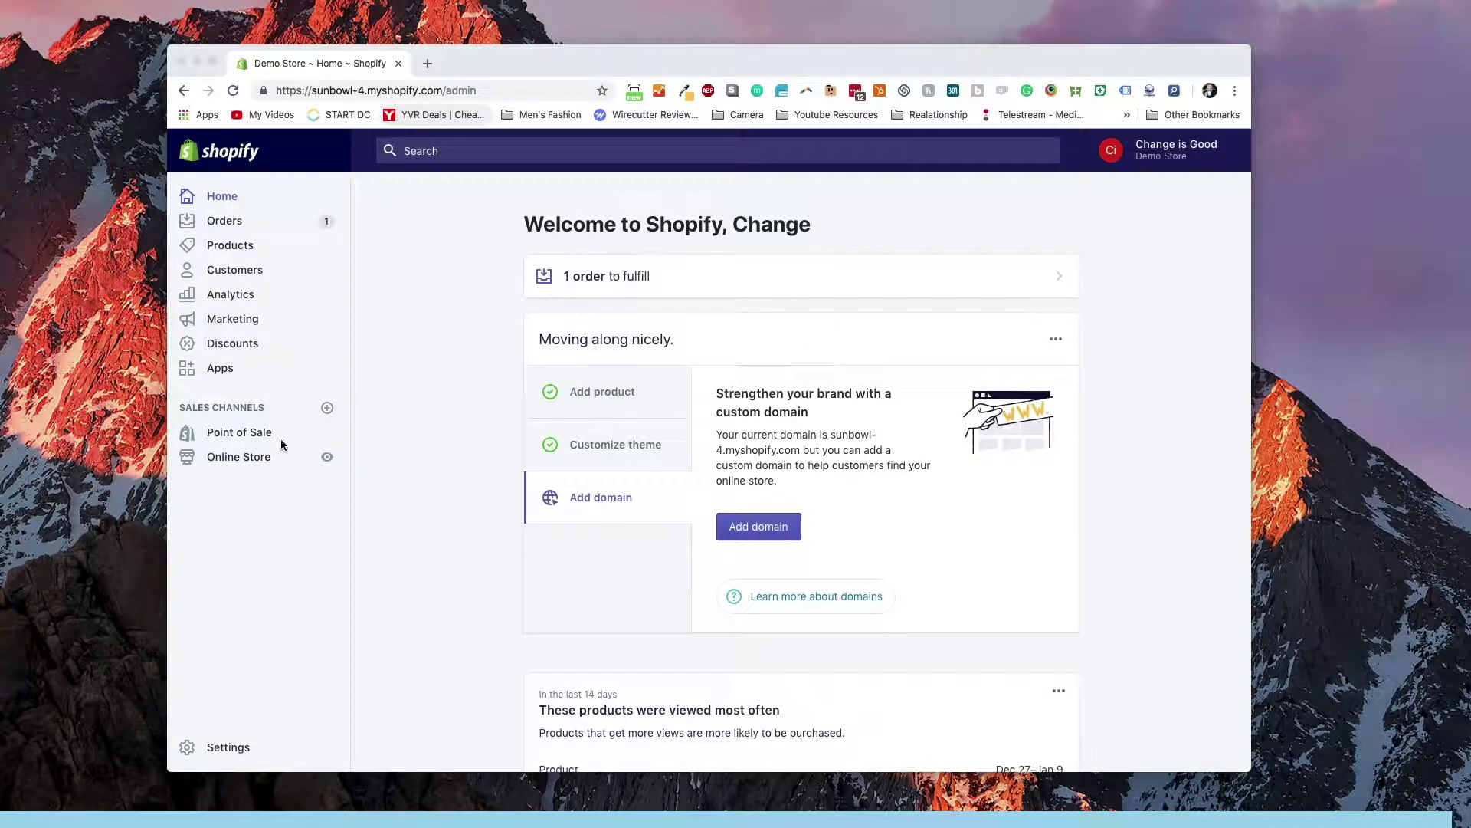
Open the store's customer list and choose Export from the Actions menu
click(266, 270)
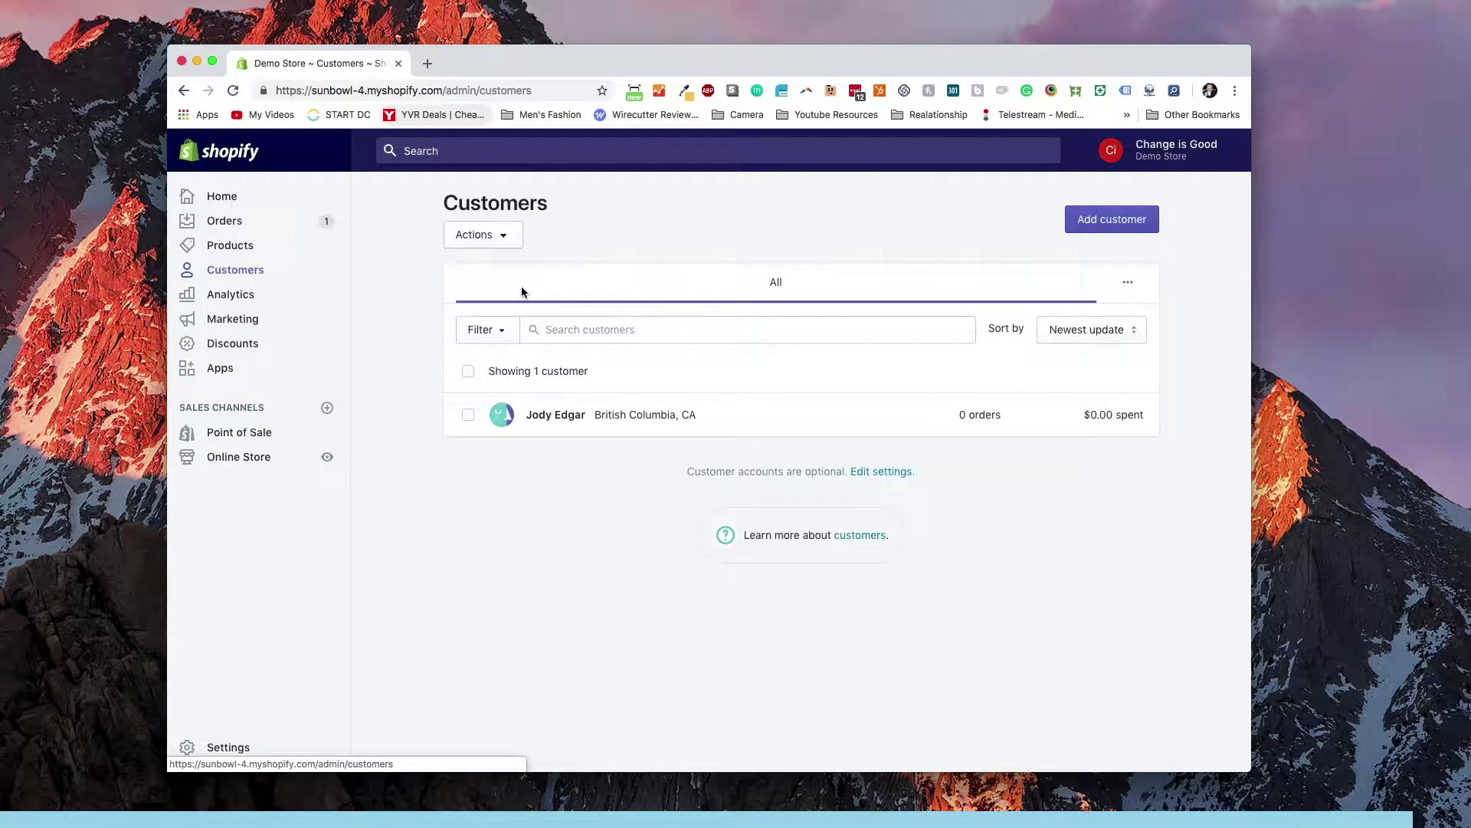
click(515, 239)
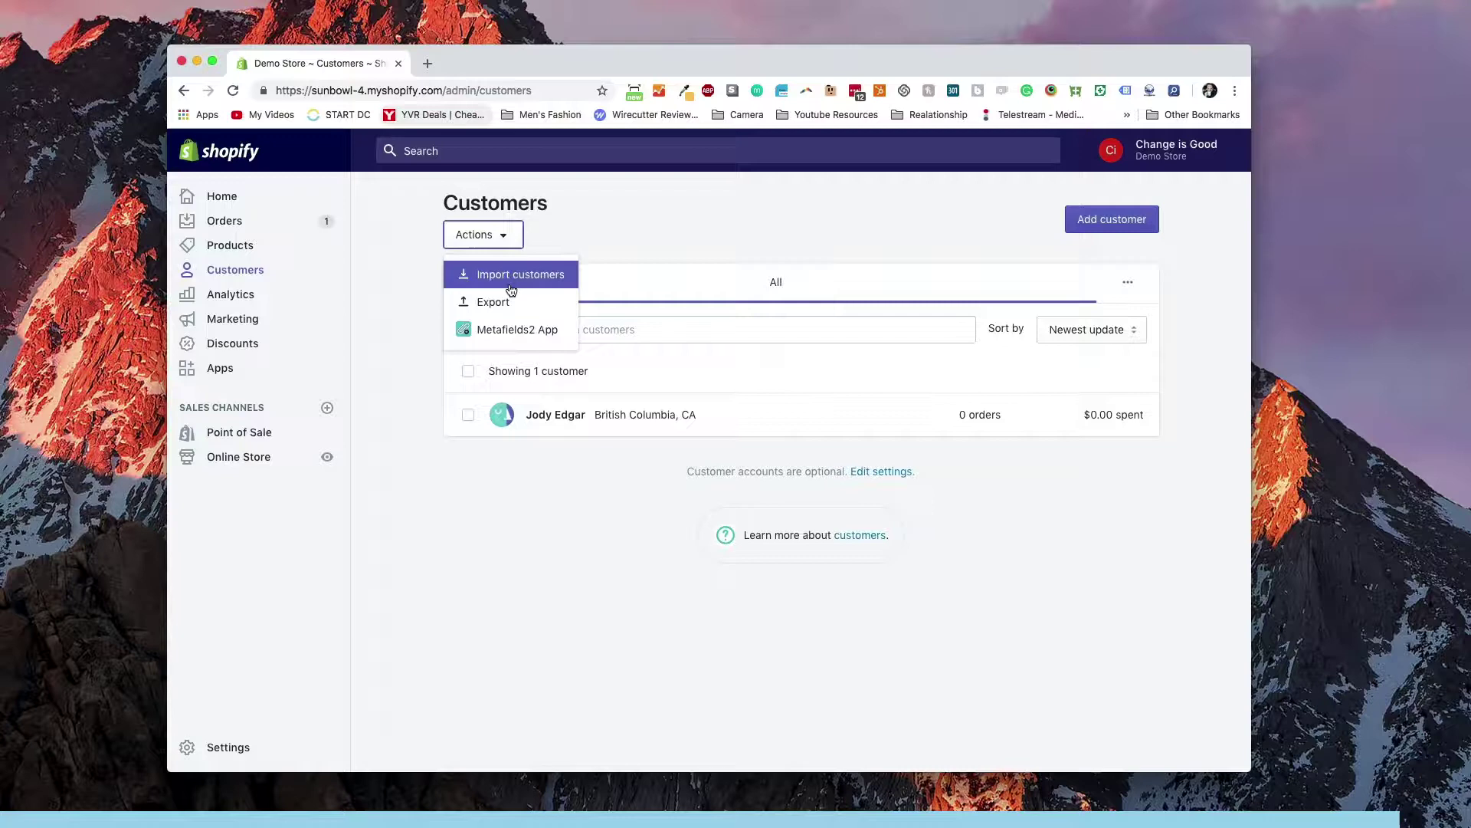
click(618, 239)
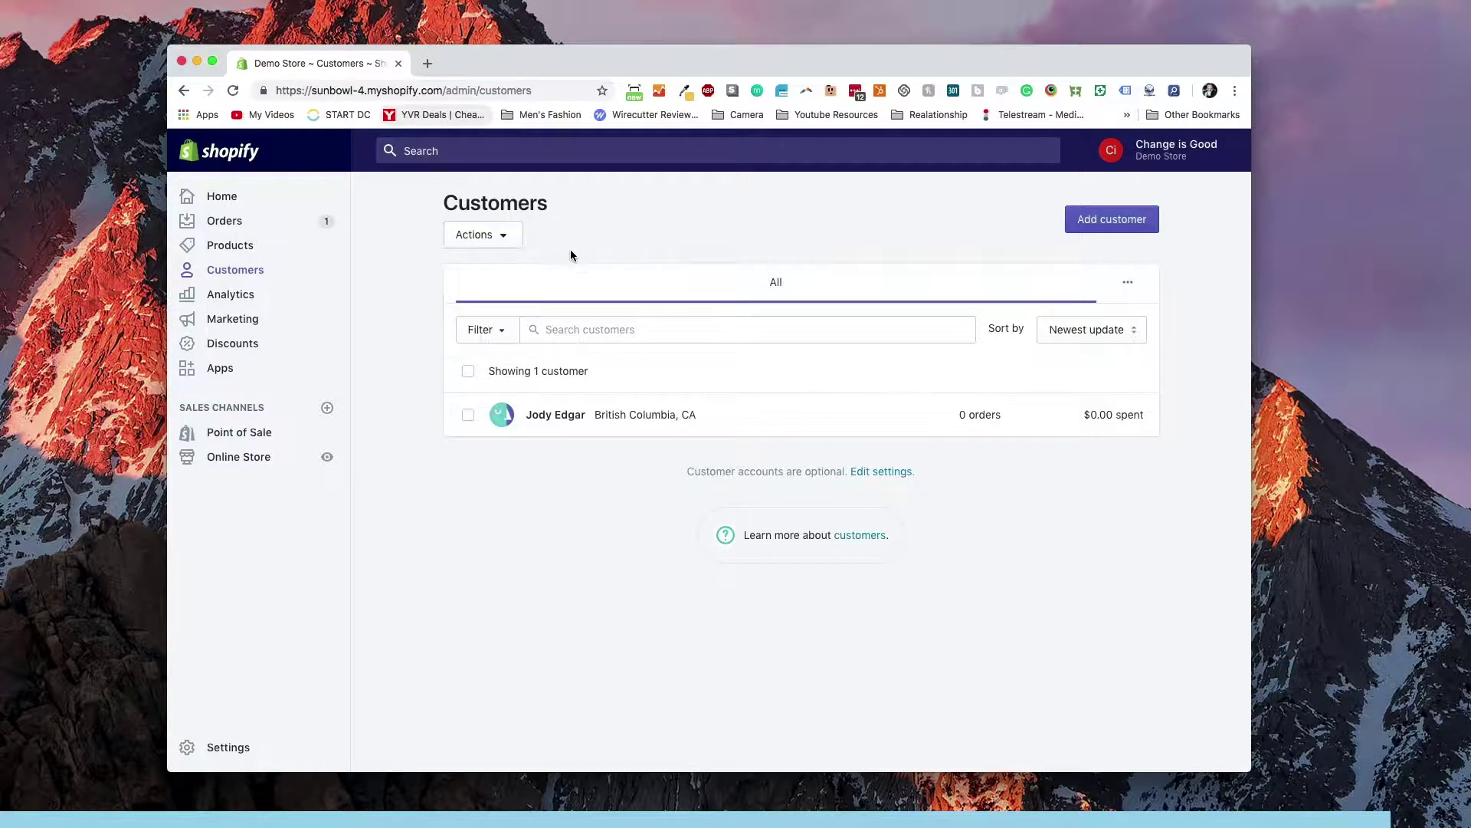
click(503, 242)
click(494, 302)
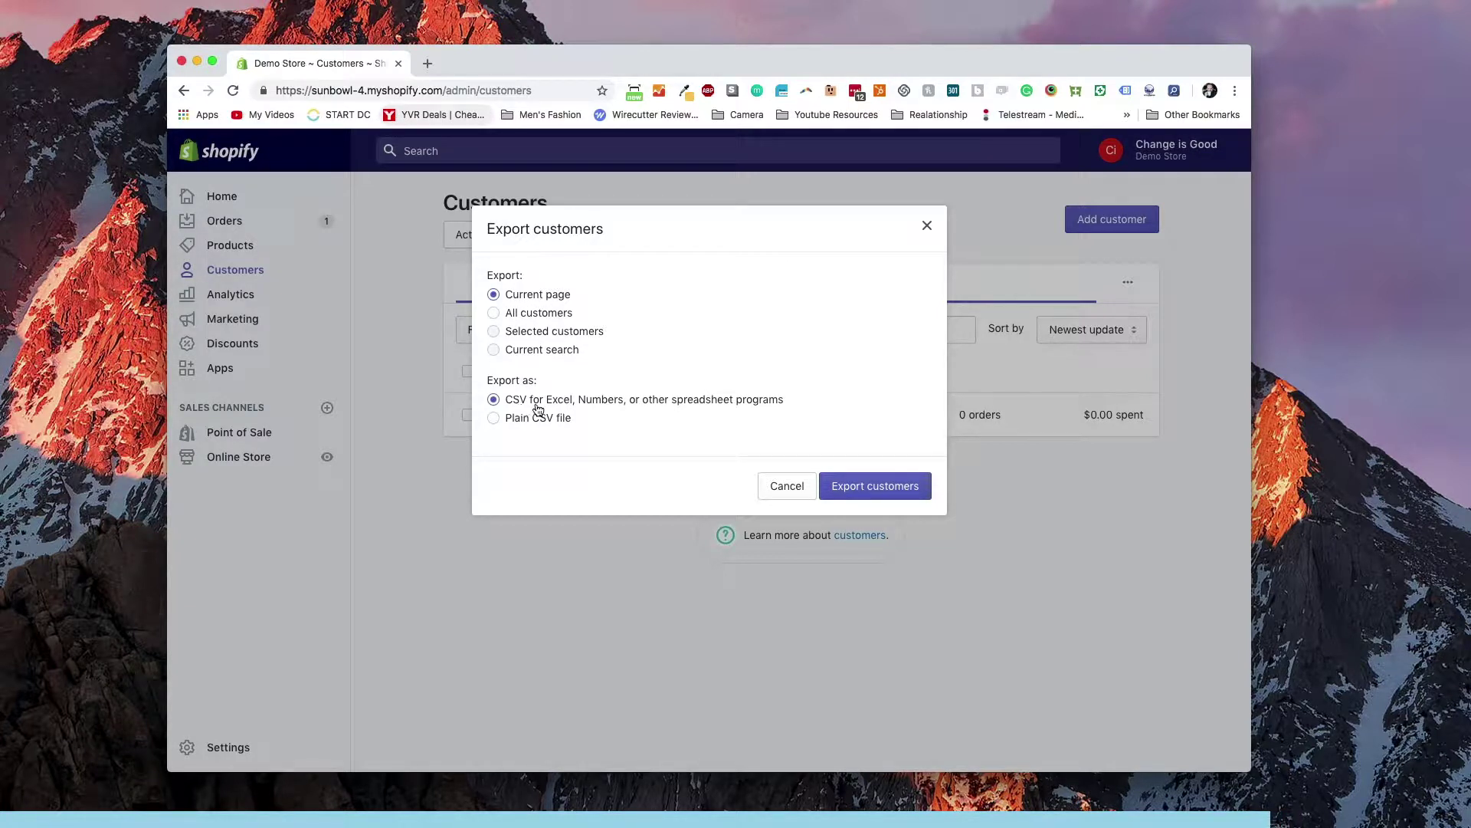
Export the customers as CSV and open the downloaded customers_export (1) file in Excel
click(864, 487)
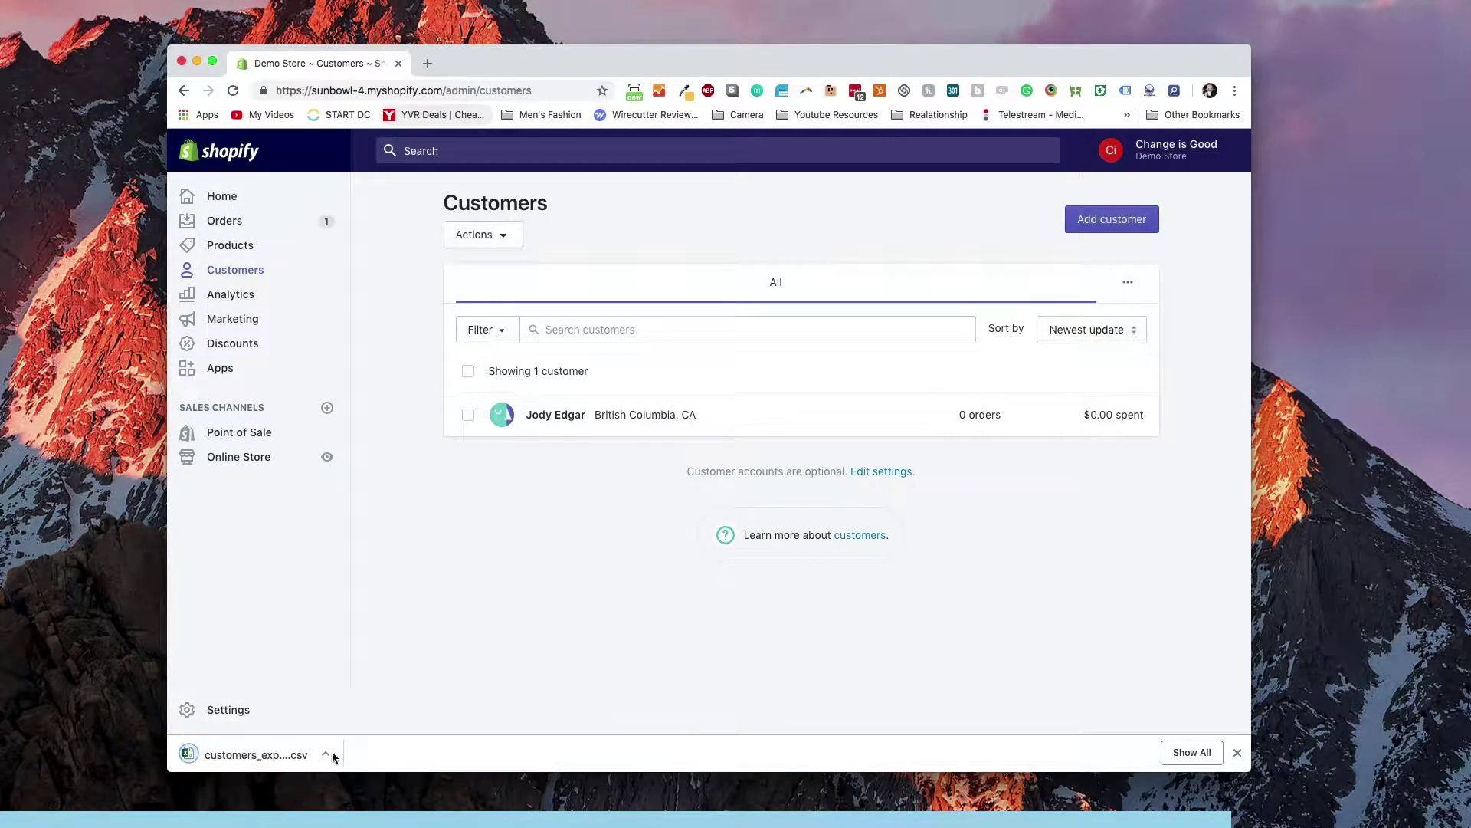
click(326, 754)
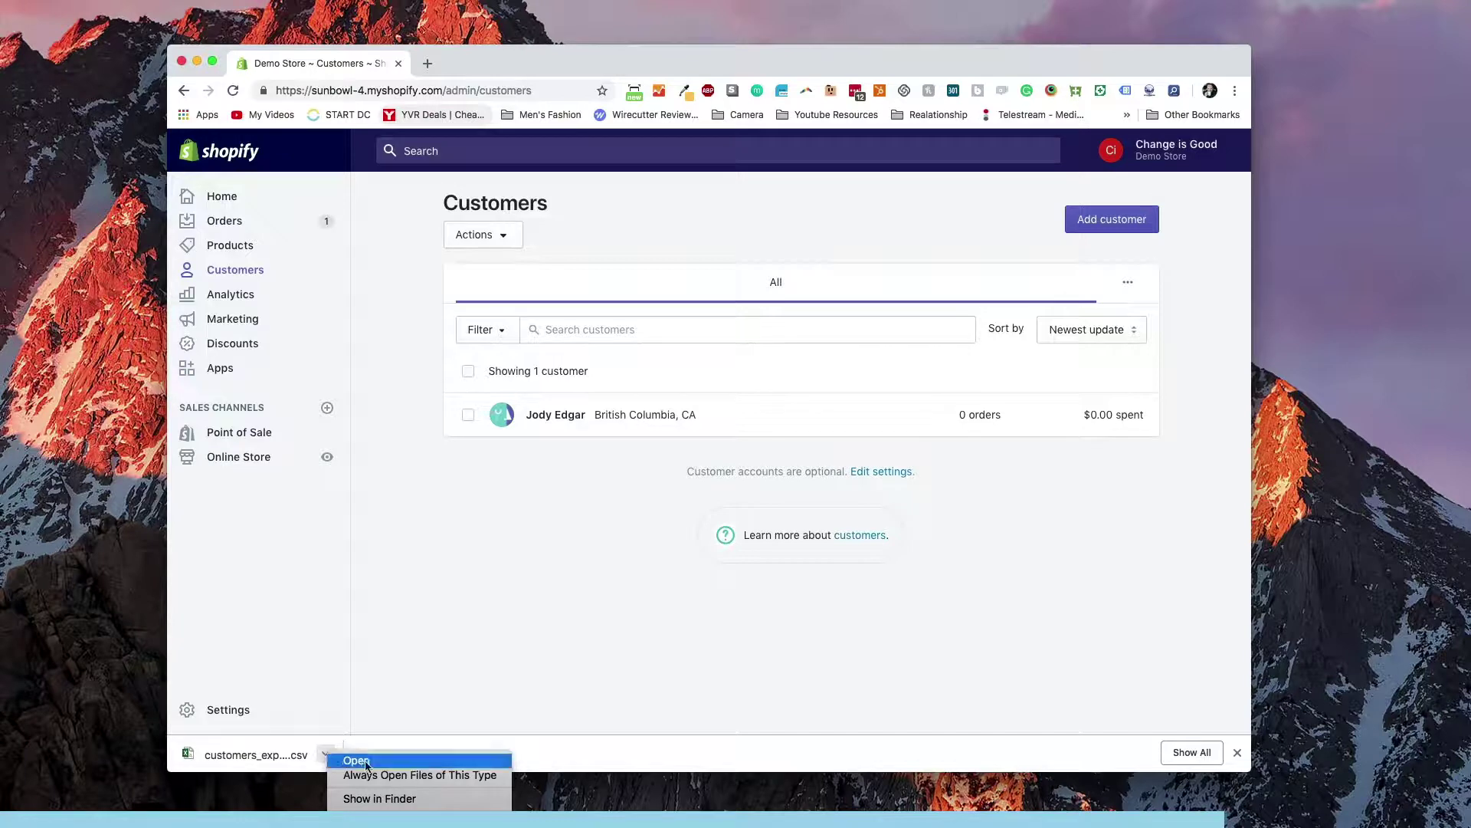
click(419, 763)
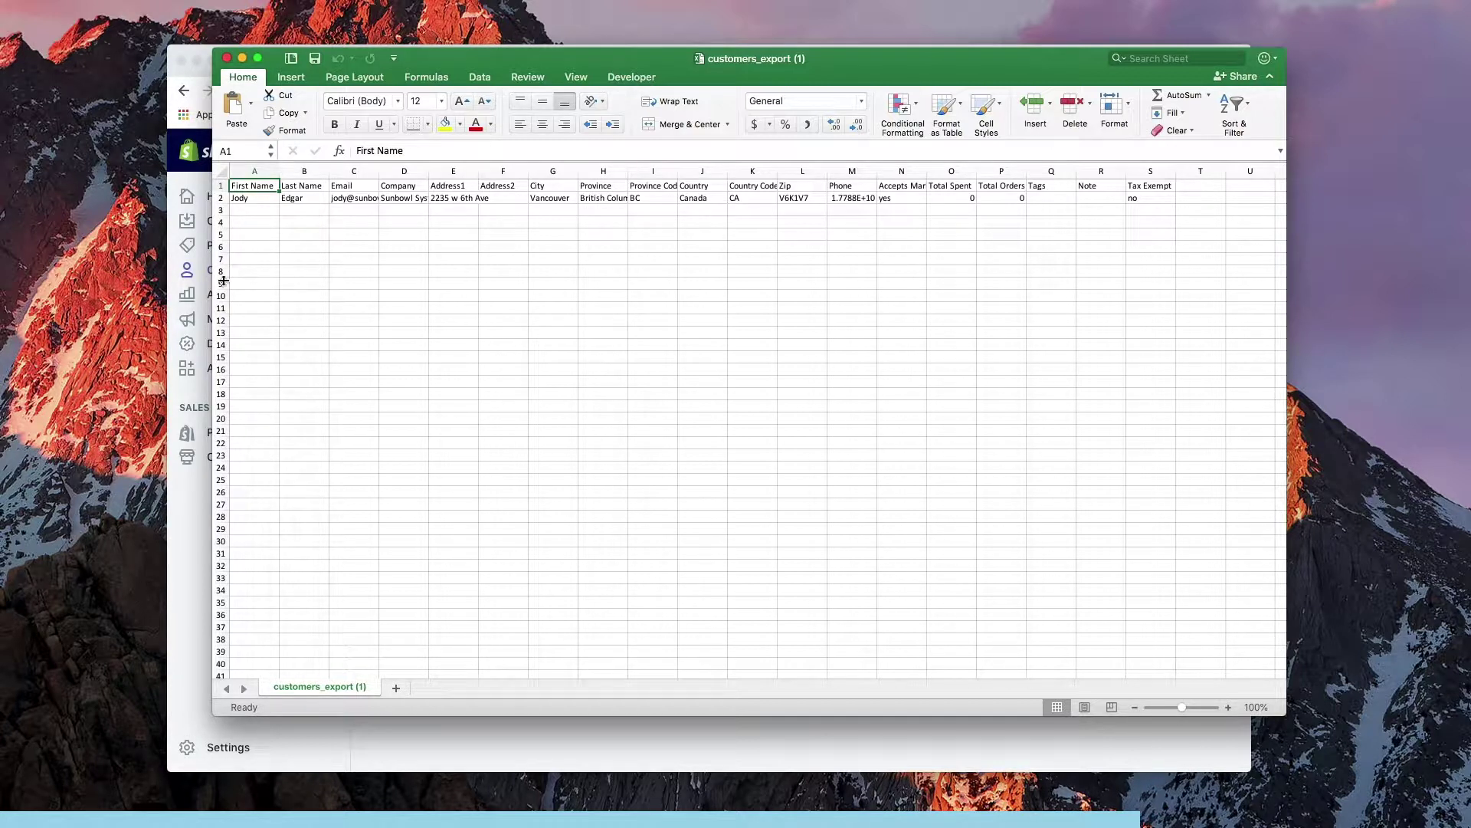
In row 3, enter the new customer's first name, last name, email and company Smith Inc
click(263, 211)
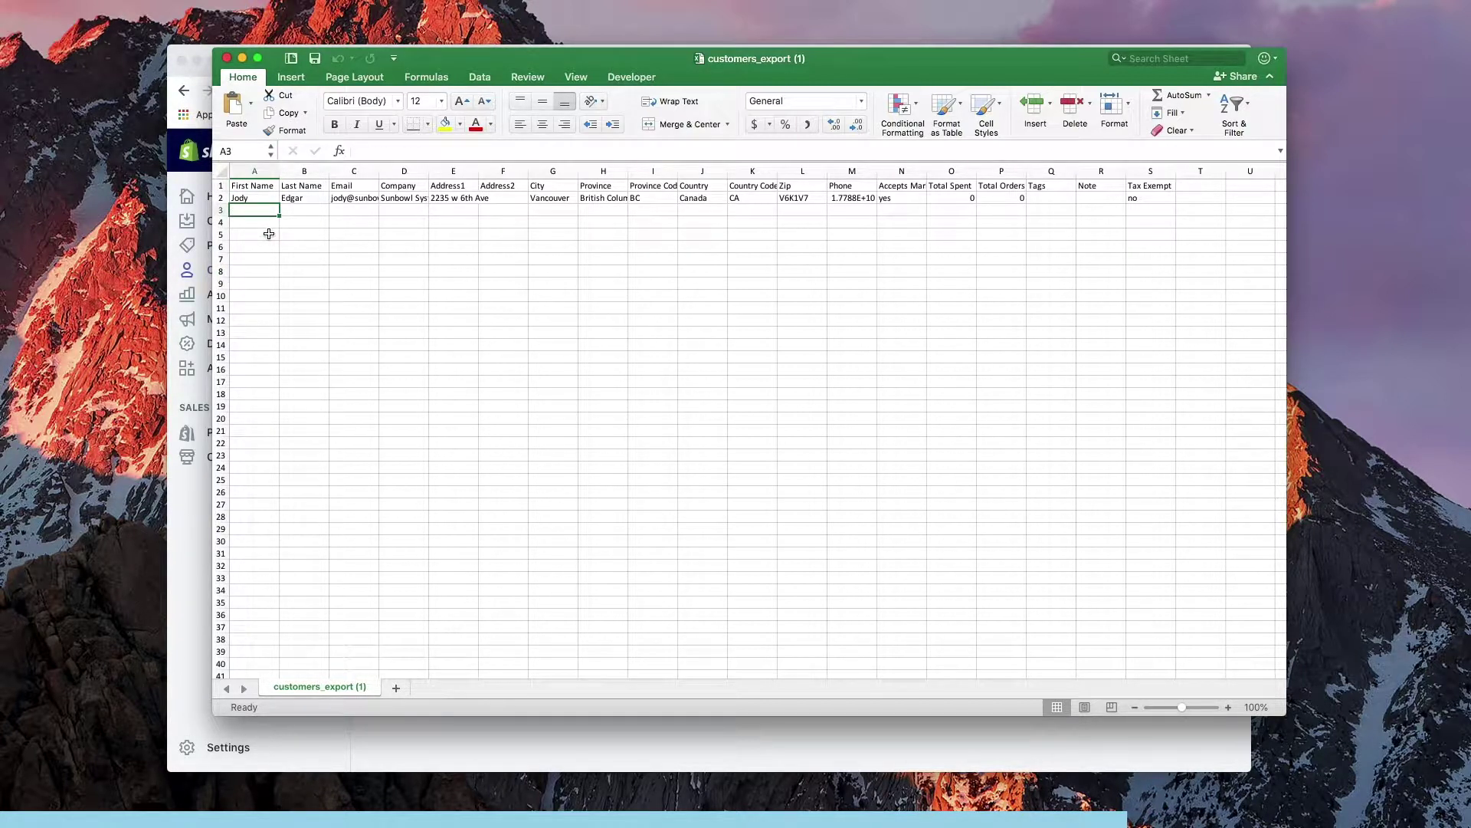
text(John)
key(Tab)
text(S)
key(Tab)
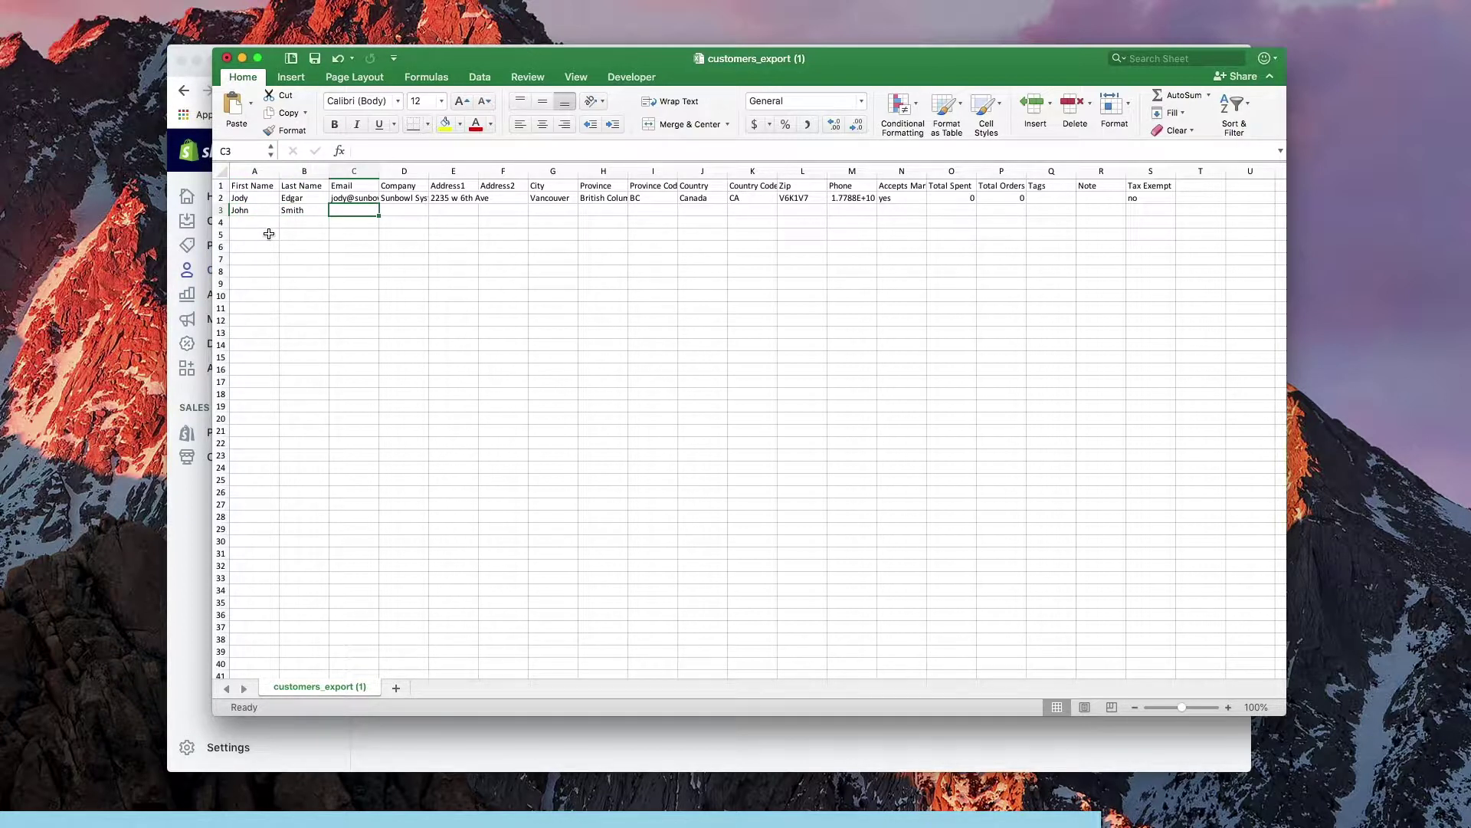
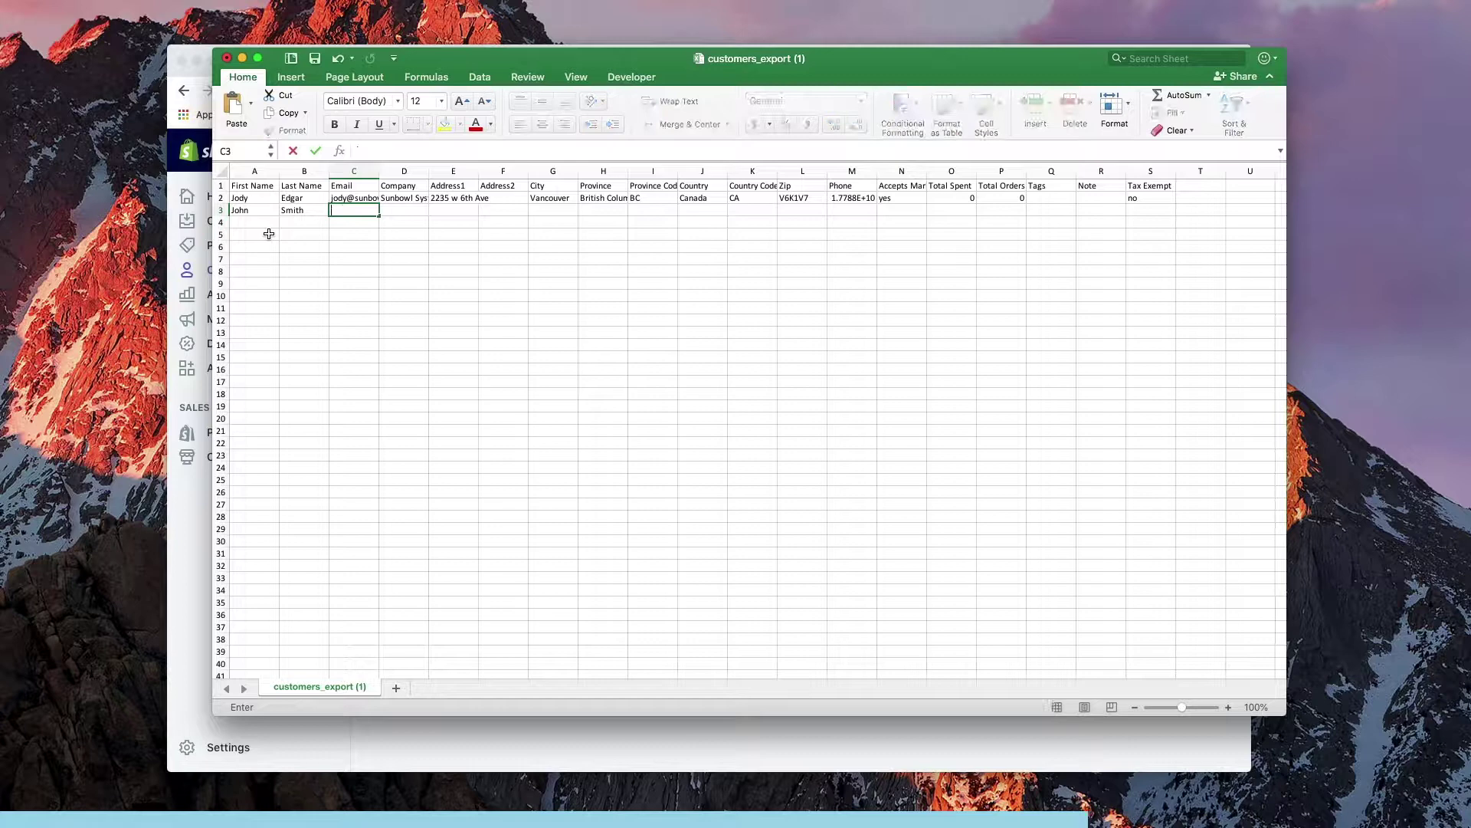
key(Tab)
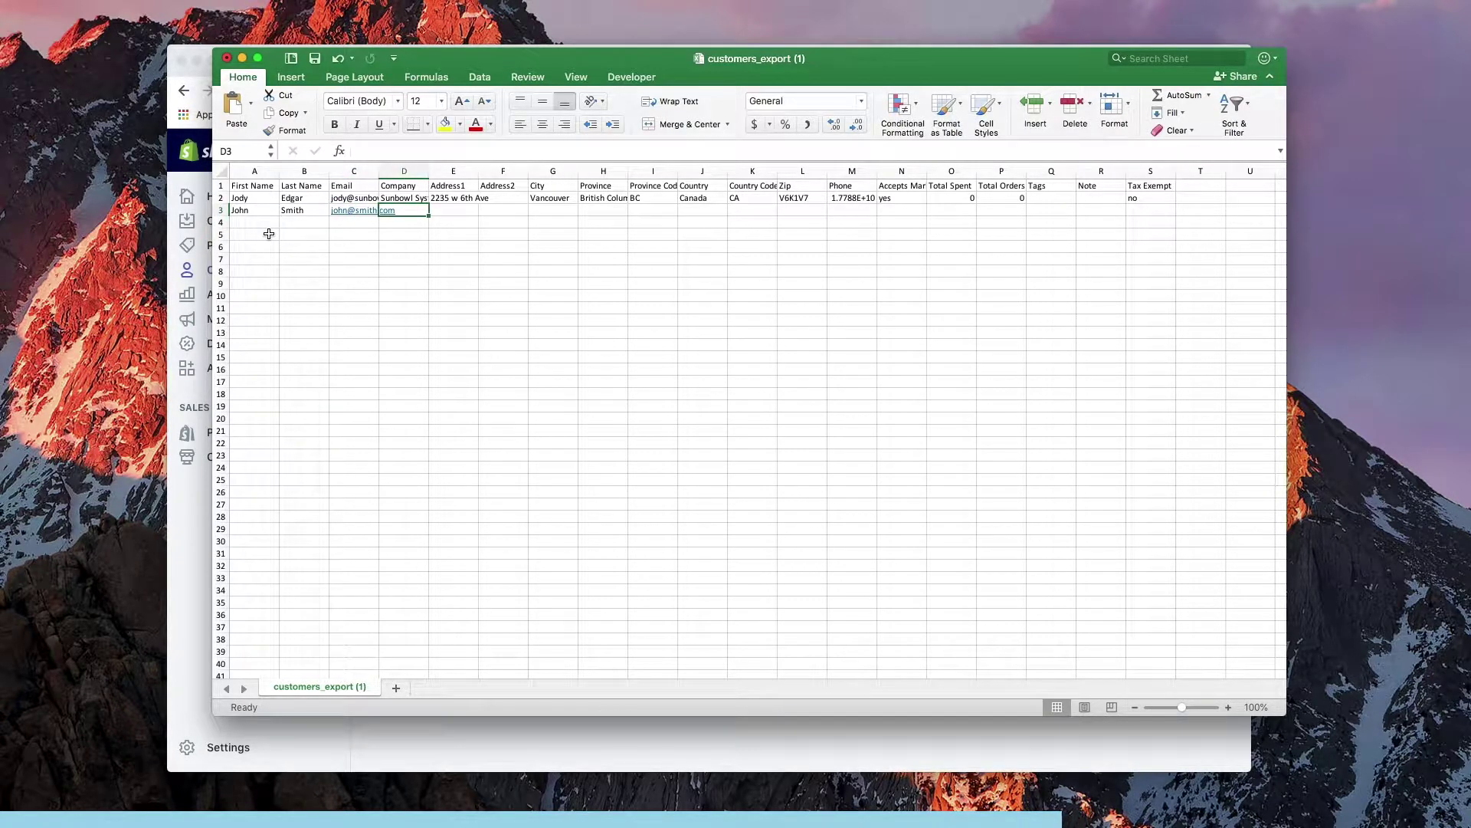
text(Smith Inc)
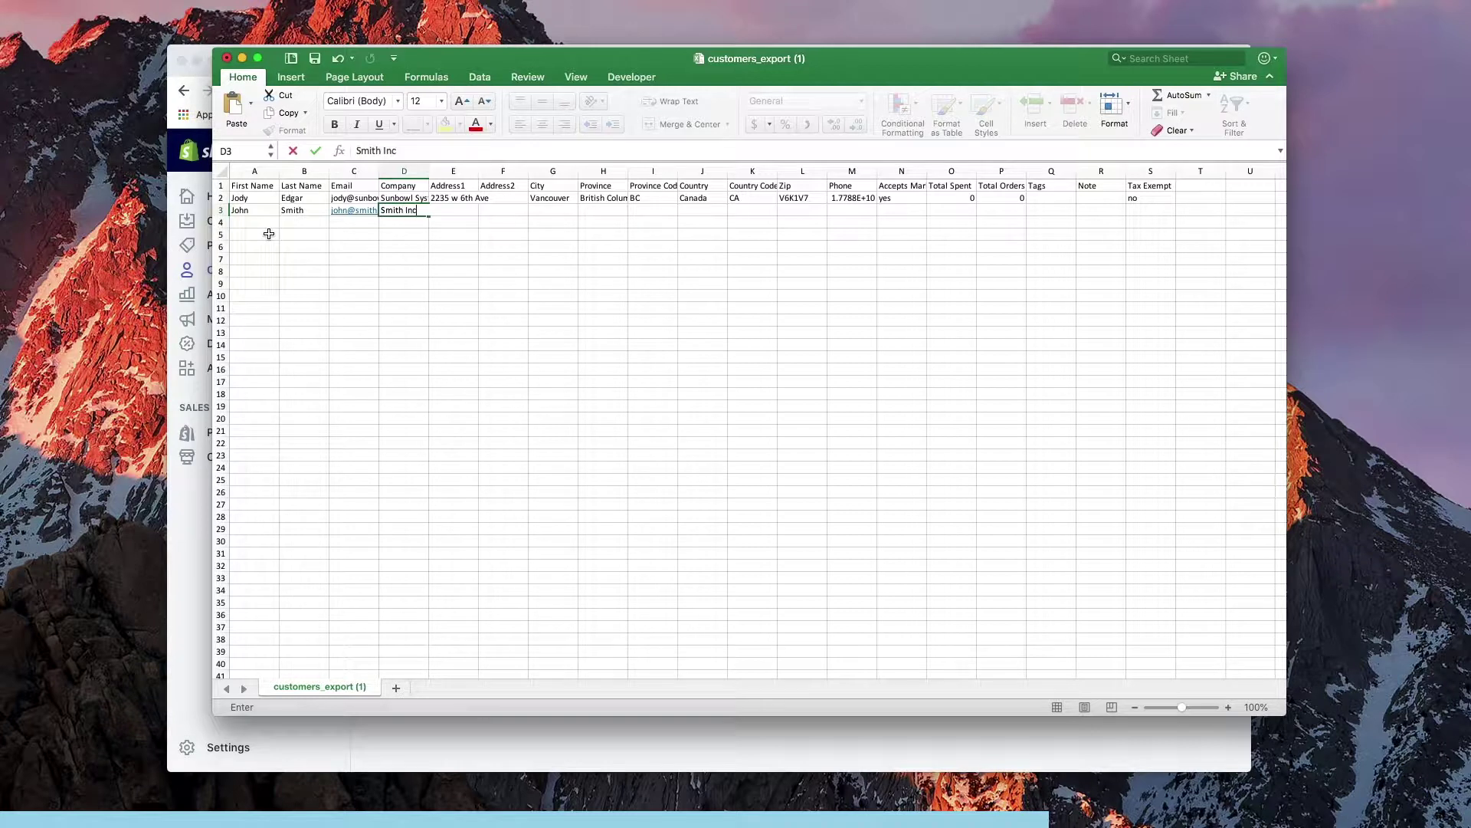
key(Tab)
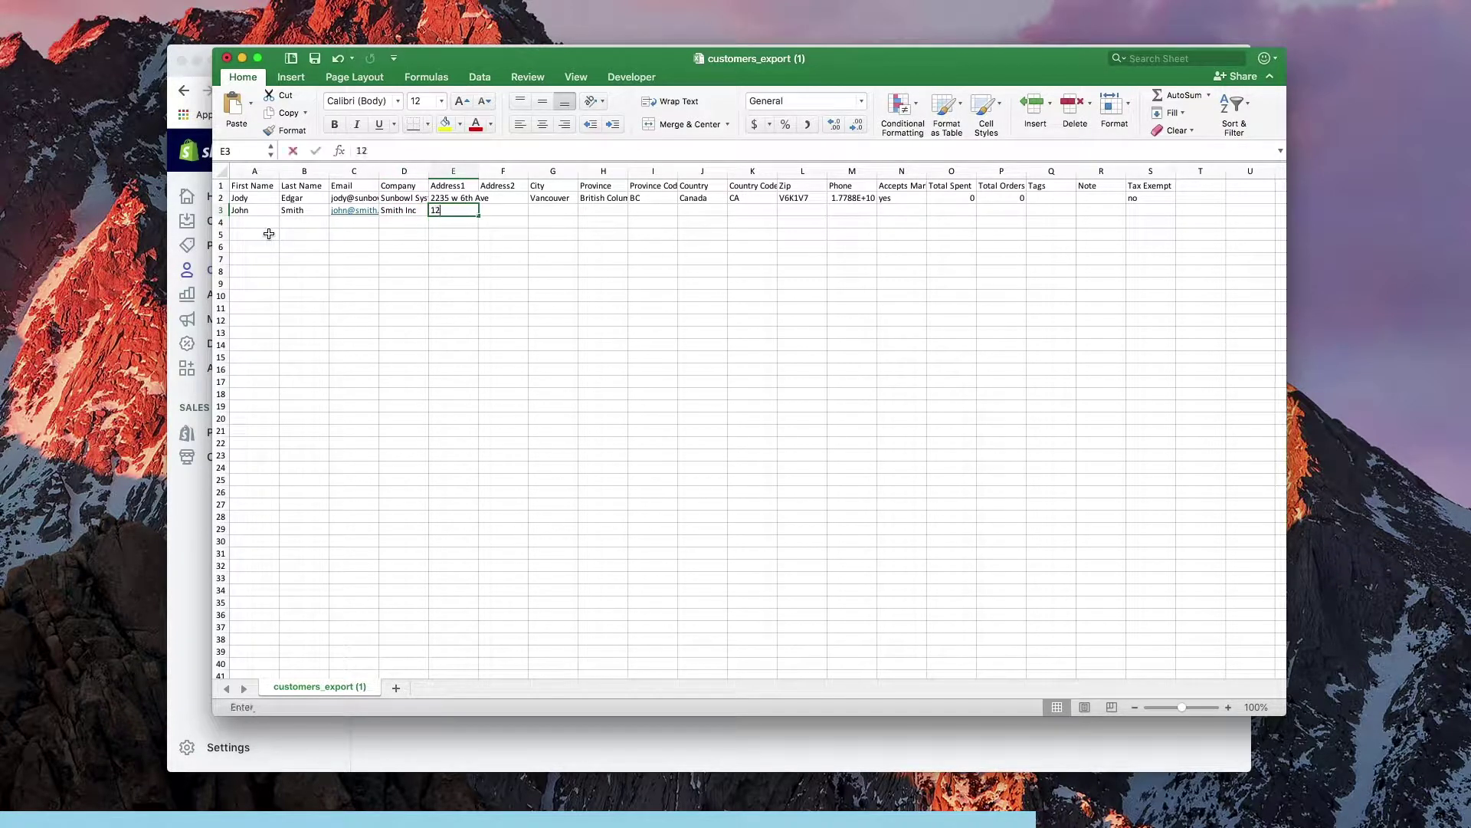
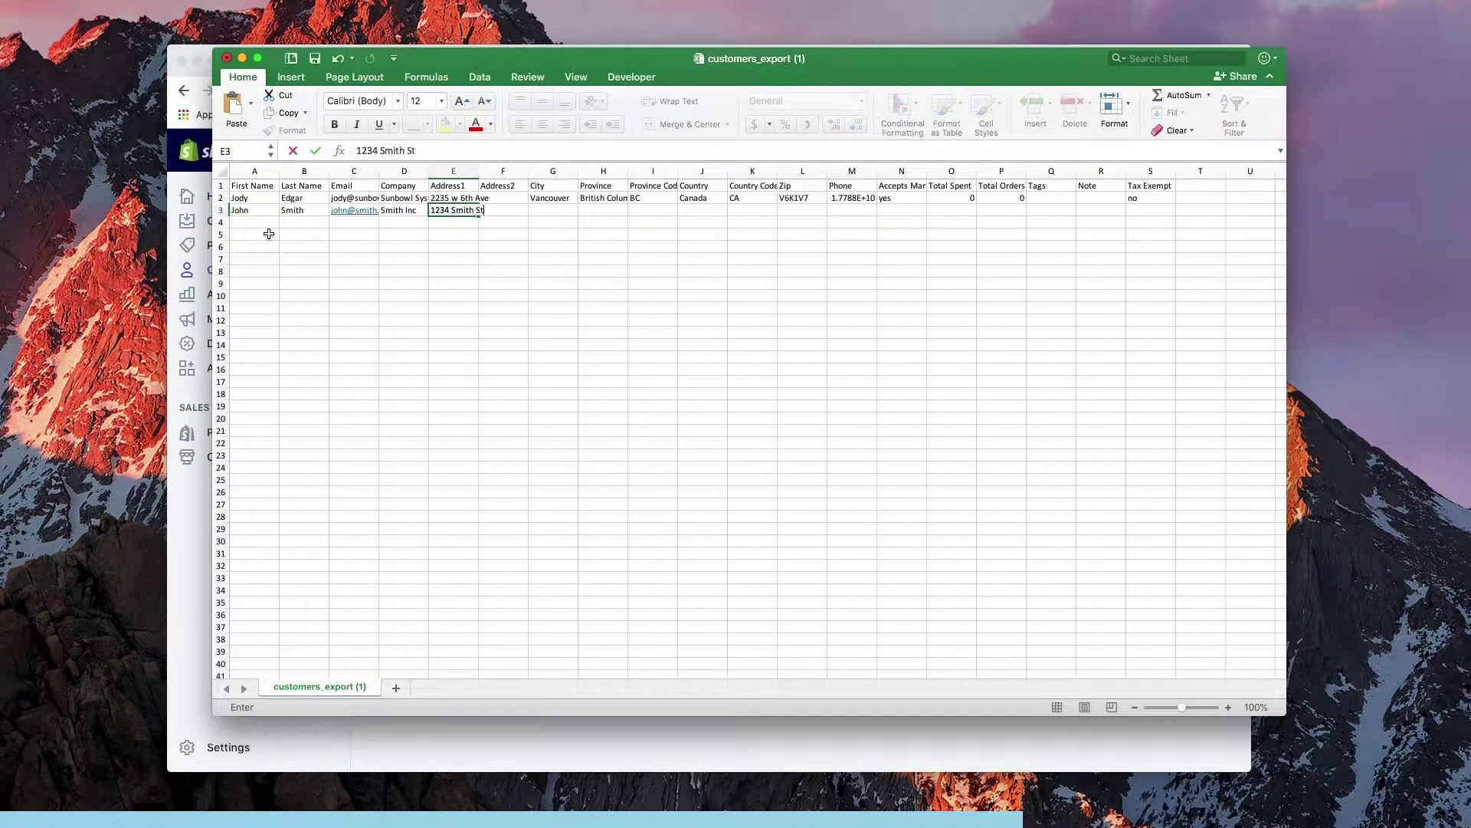
Fill in the street address, city Smithers, British Columbia, BC, Canada and CA
key(Tab)
key(Tab)
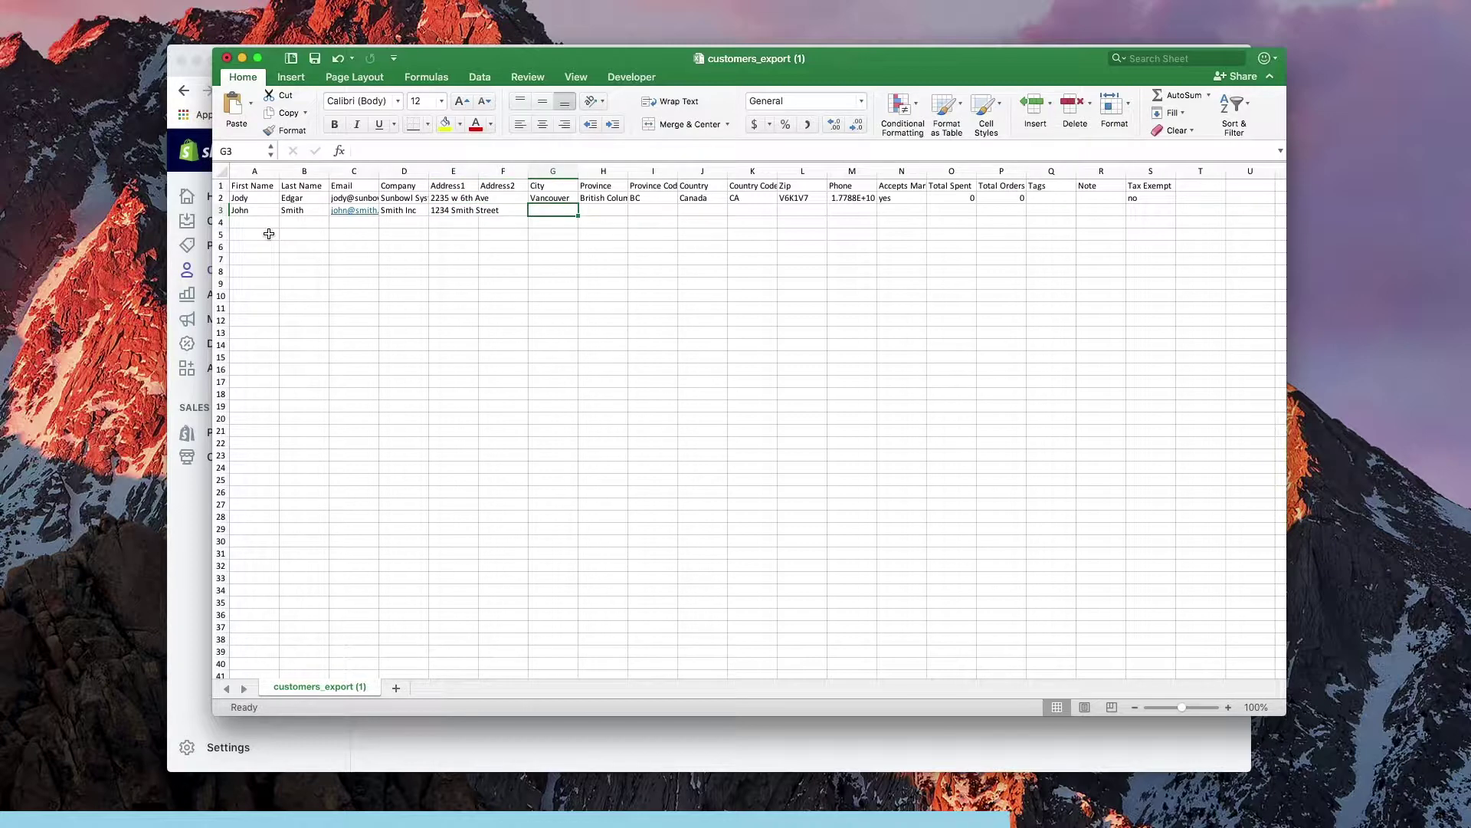
key(Tab)
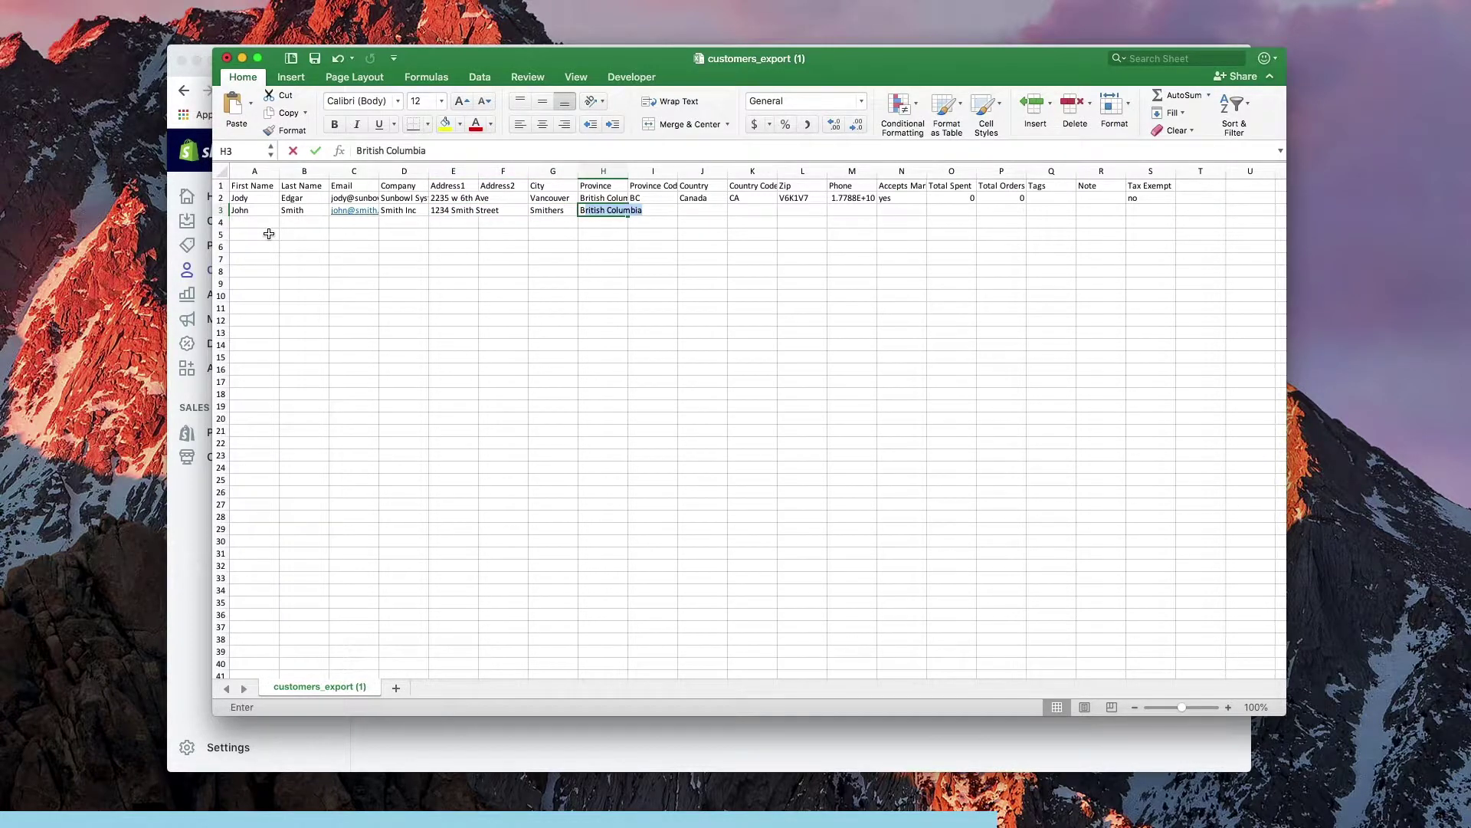
key(Tab)
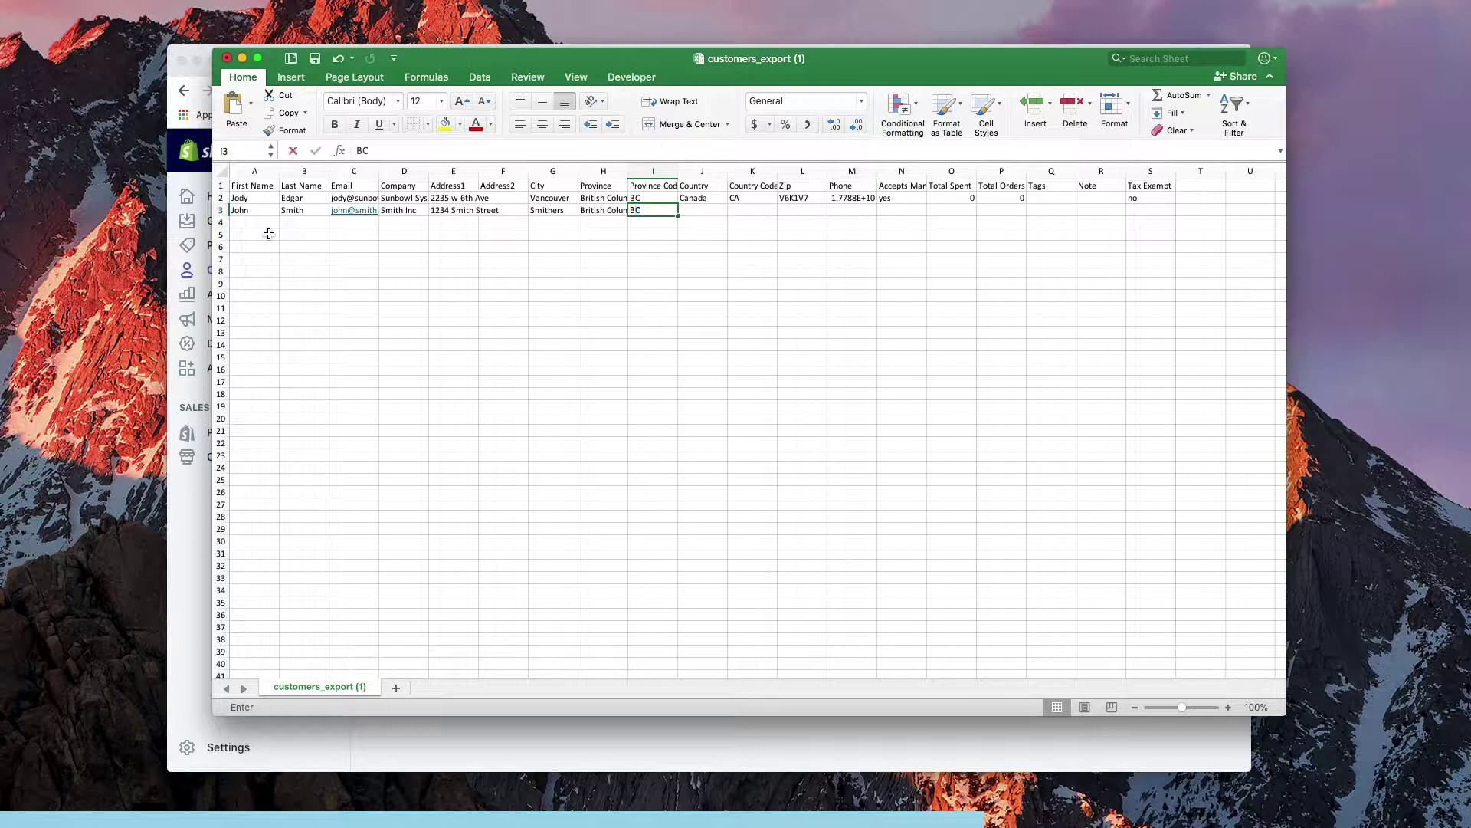
key(Tab)
key(Tab)
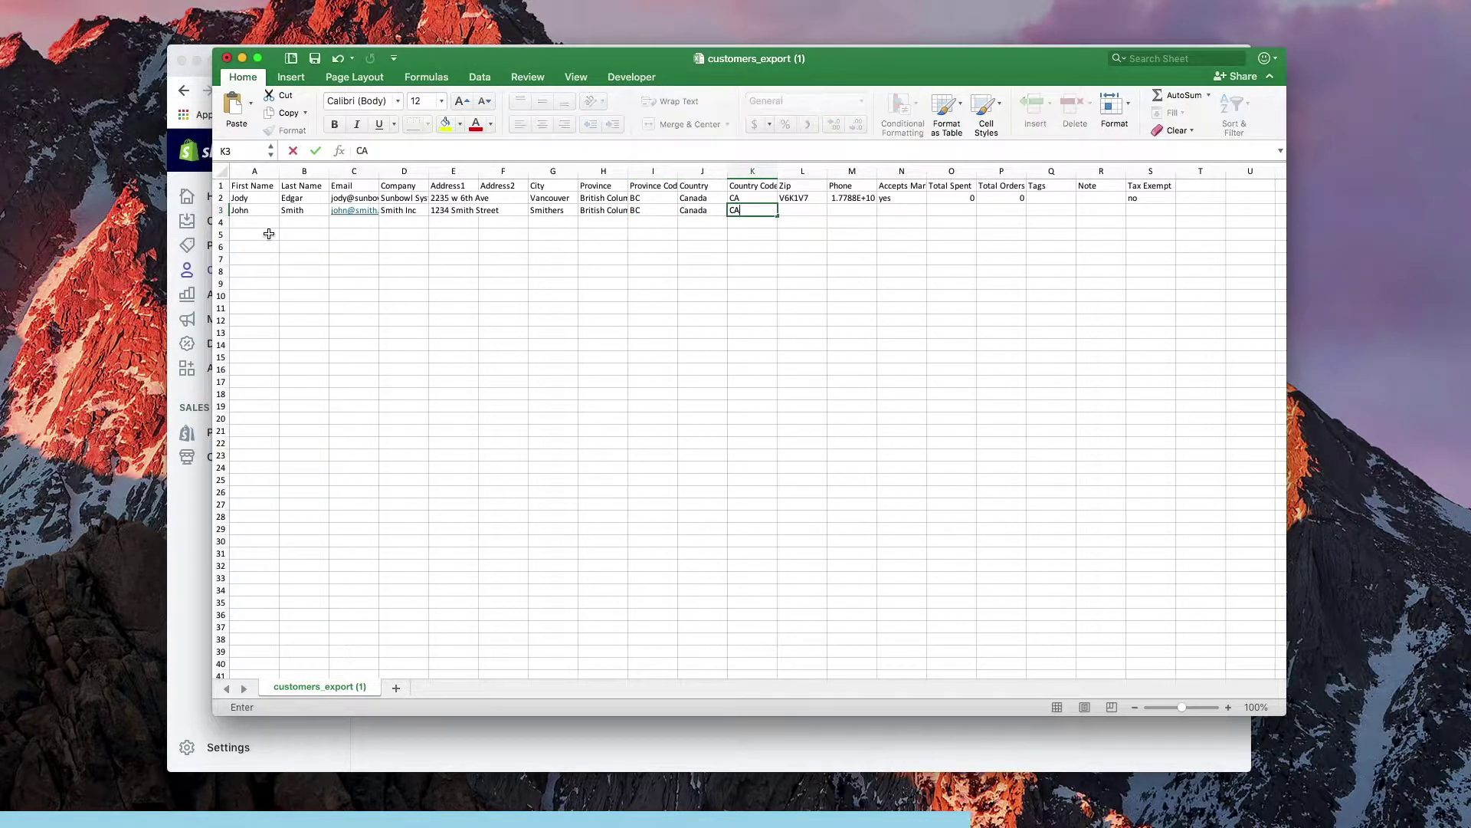
key(Tab)
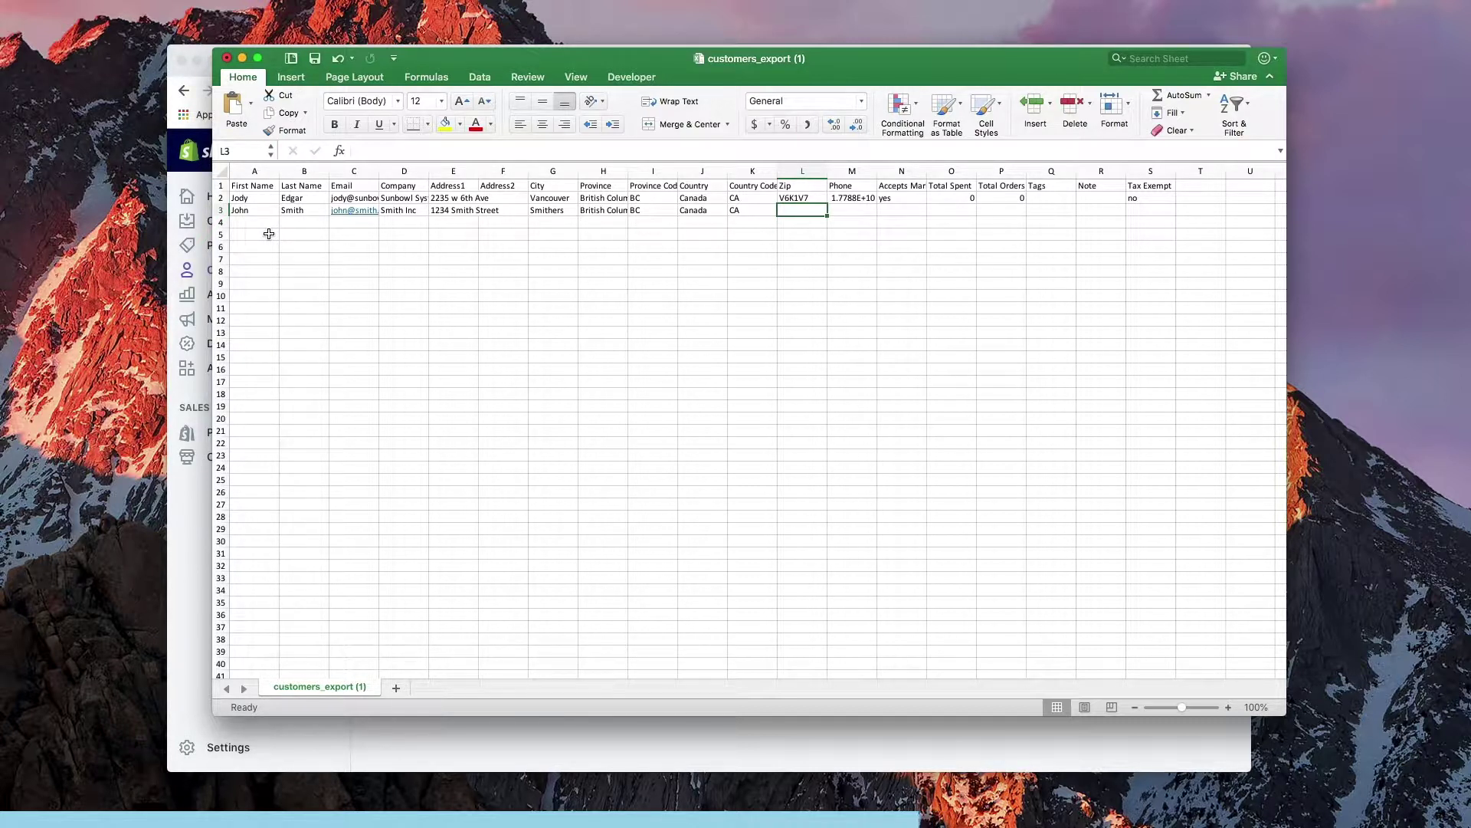
Enter the customer's postal code, a new phone number, and yes for accepting marketing
text(V)
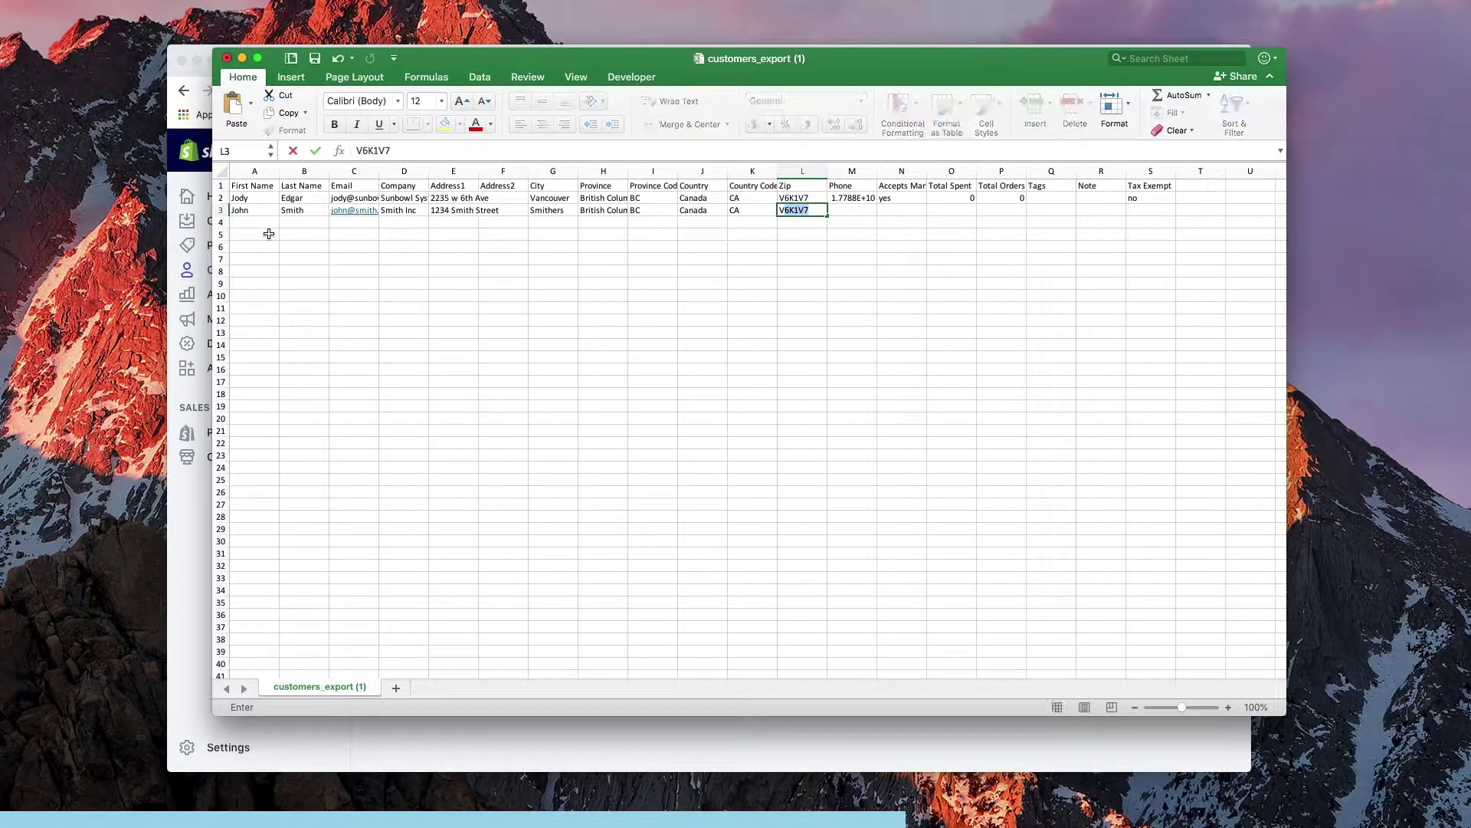
key(BackSpace)
text(0N1B0)
key(Tab)
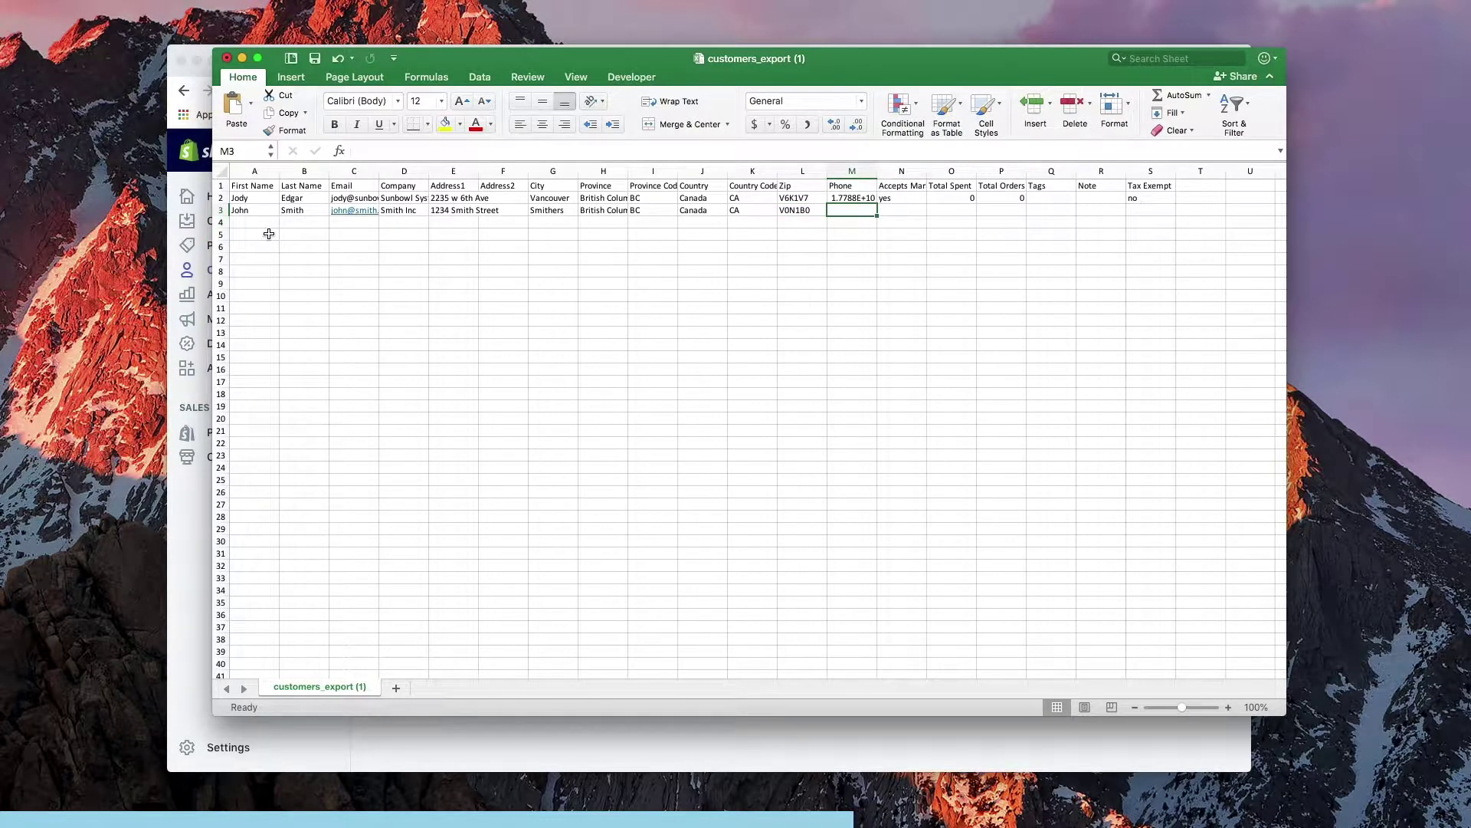
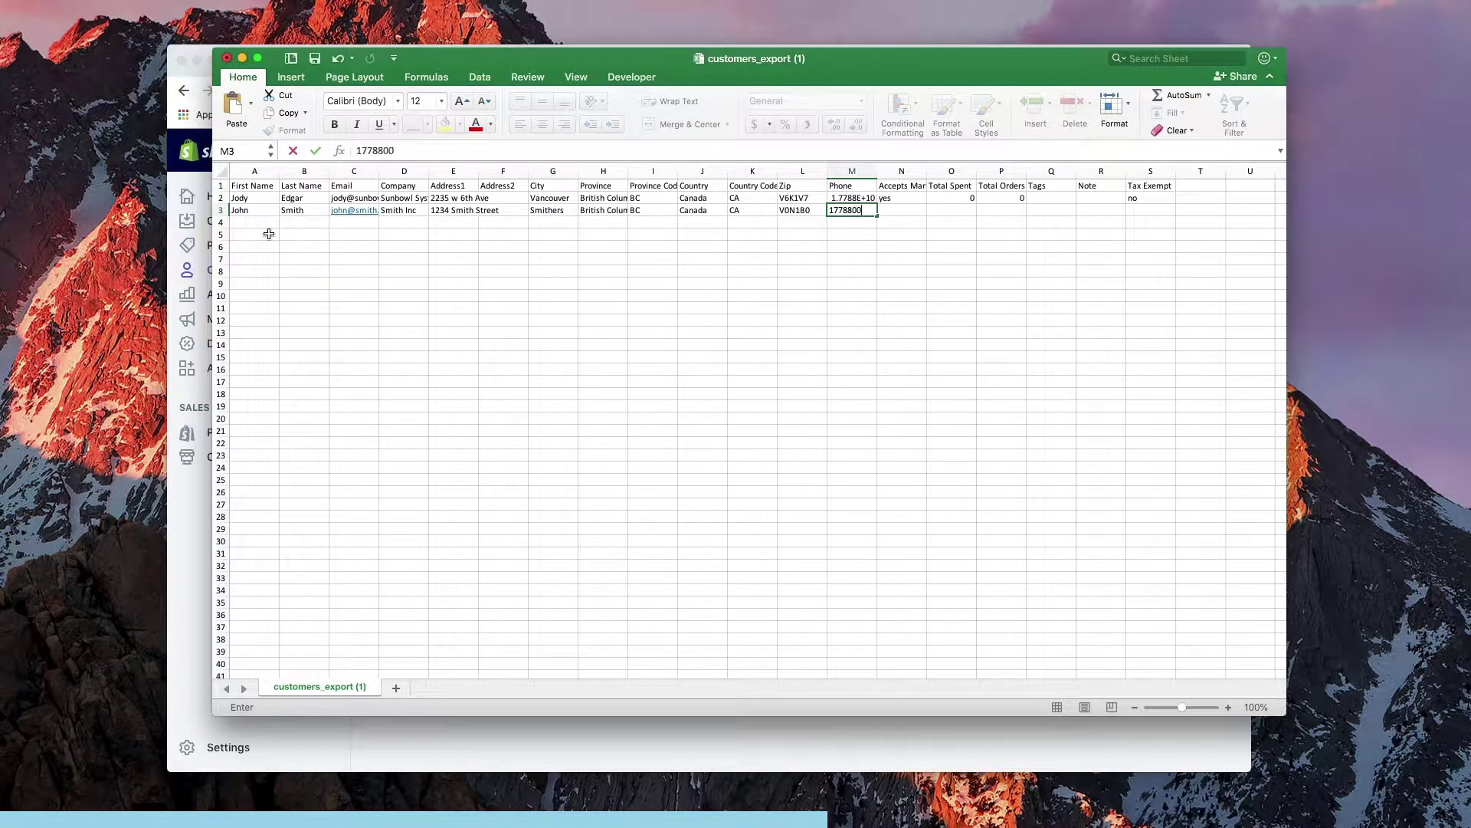
key(Tab)
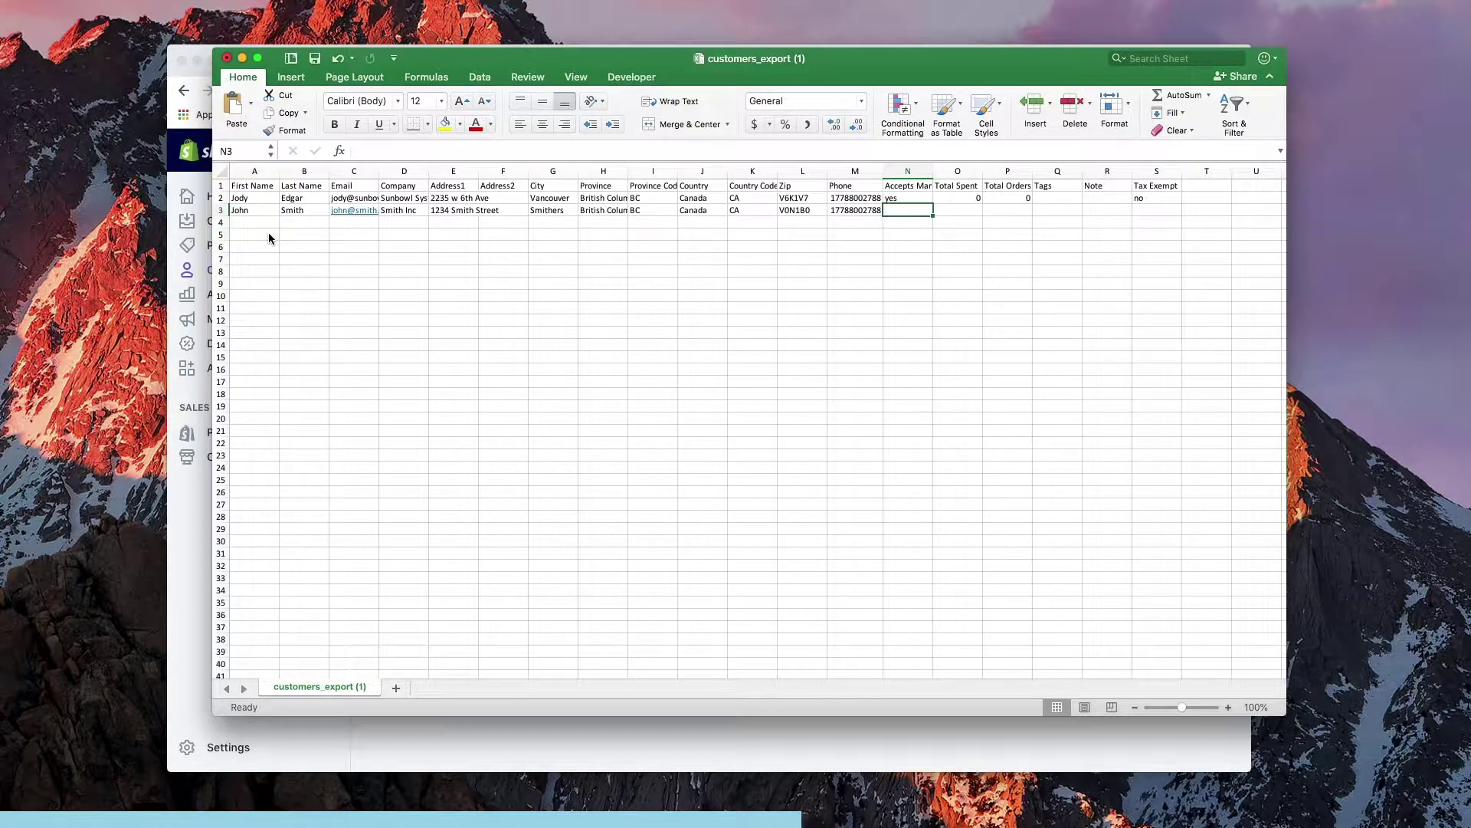
text(yes)
key(Tab)
Set Total Spent and Total Orders to 0, Tax Exempt to no, and save the CSV
text(0)
key(Tab)
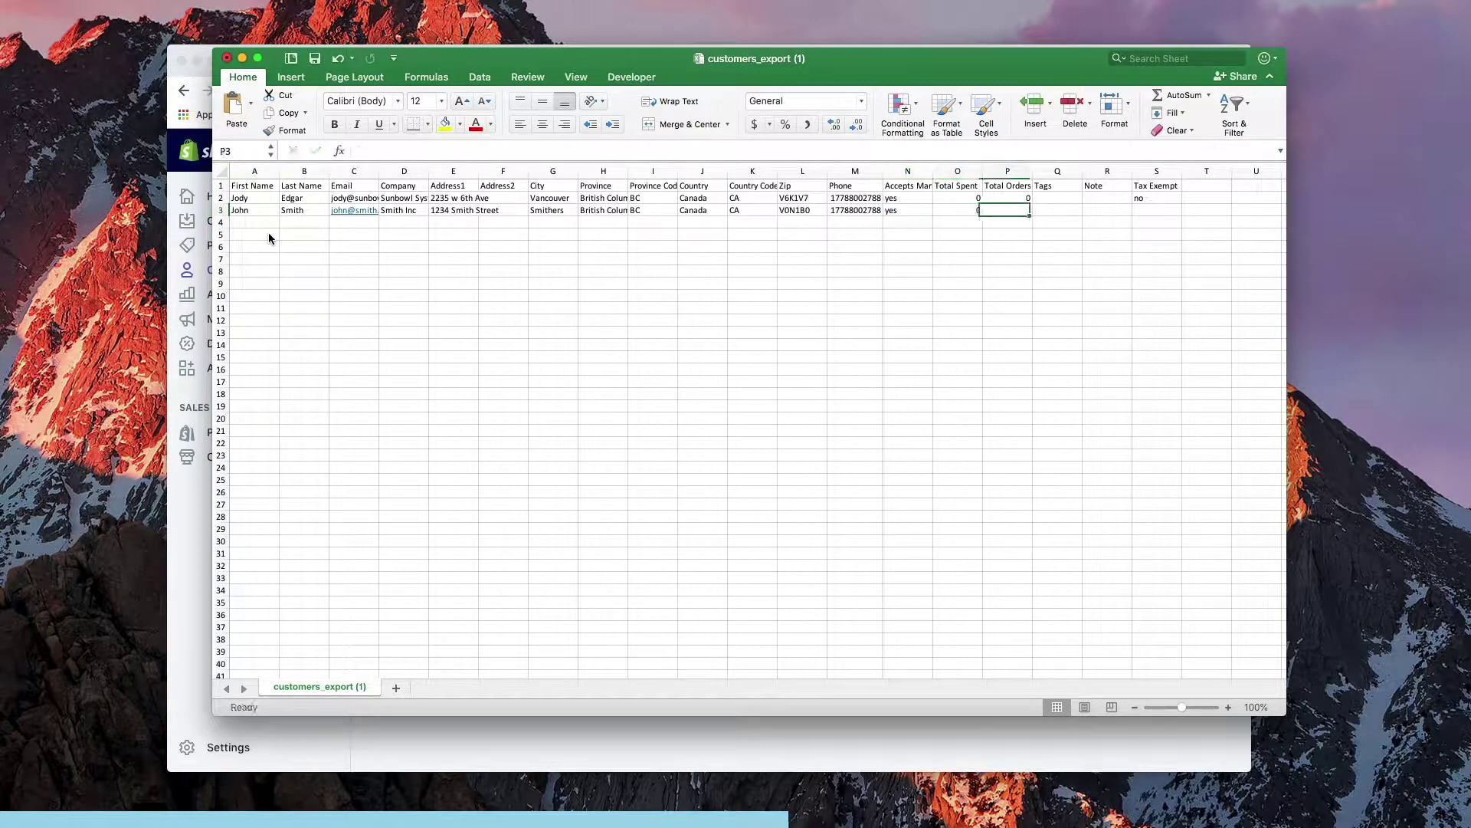
text(0)
key(Tab)
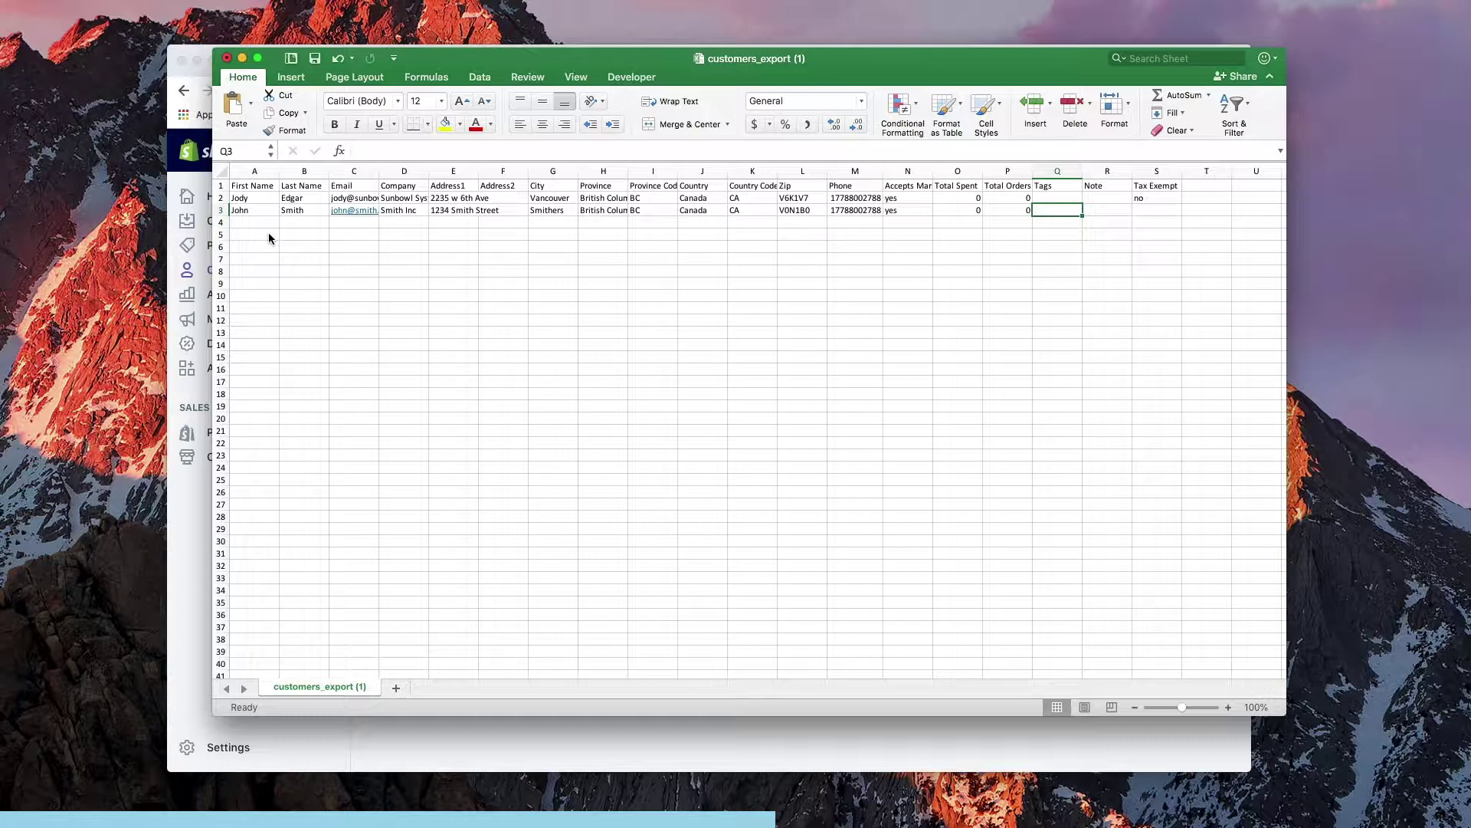
key(Tab)
key(Tab)
text(non)
key(BackSpace)
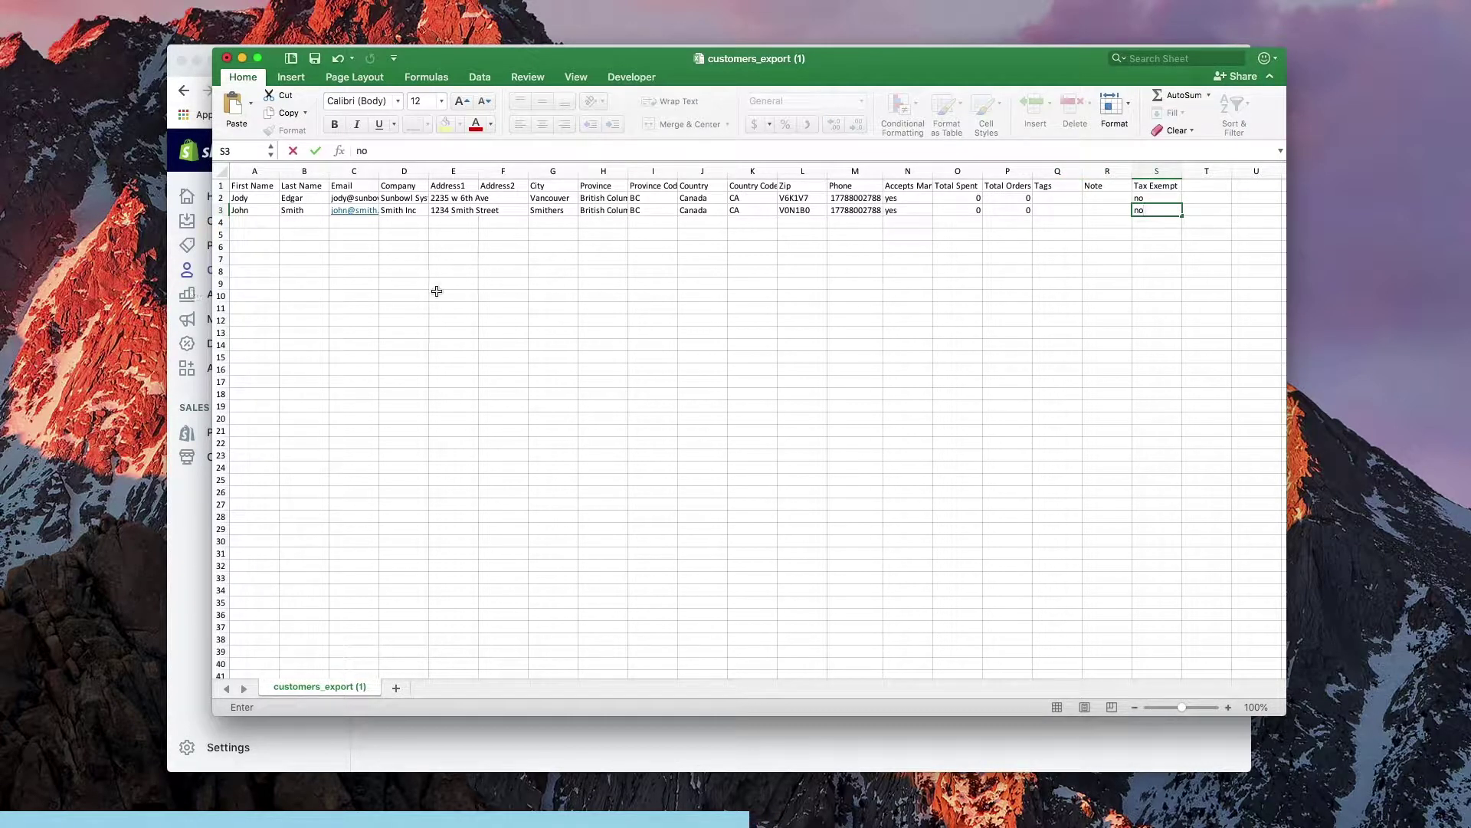
key(super+s)
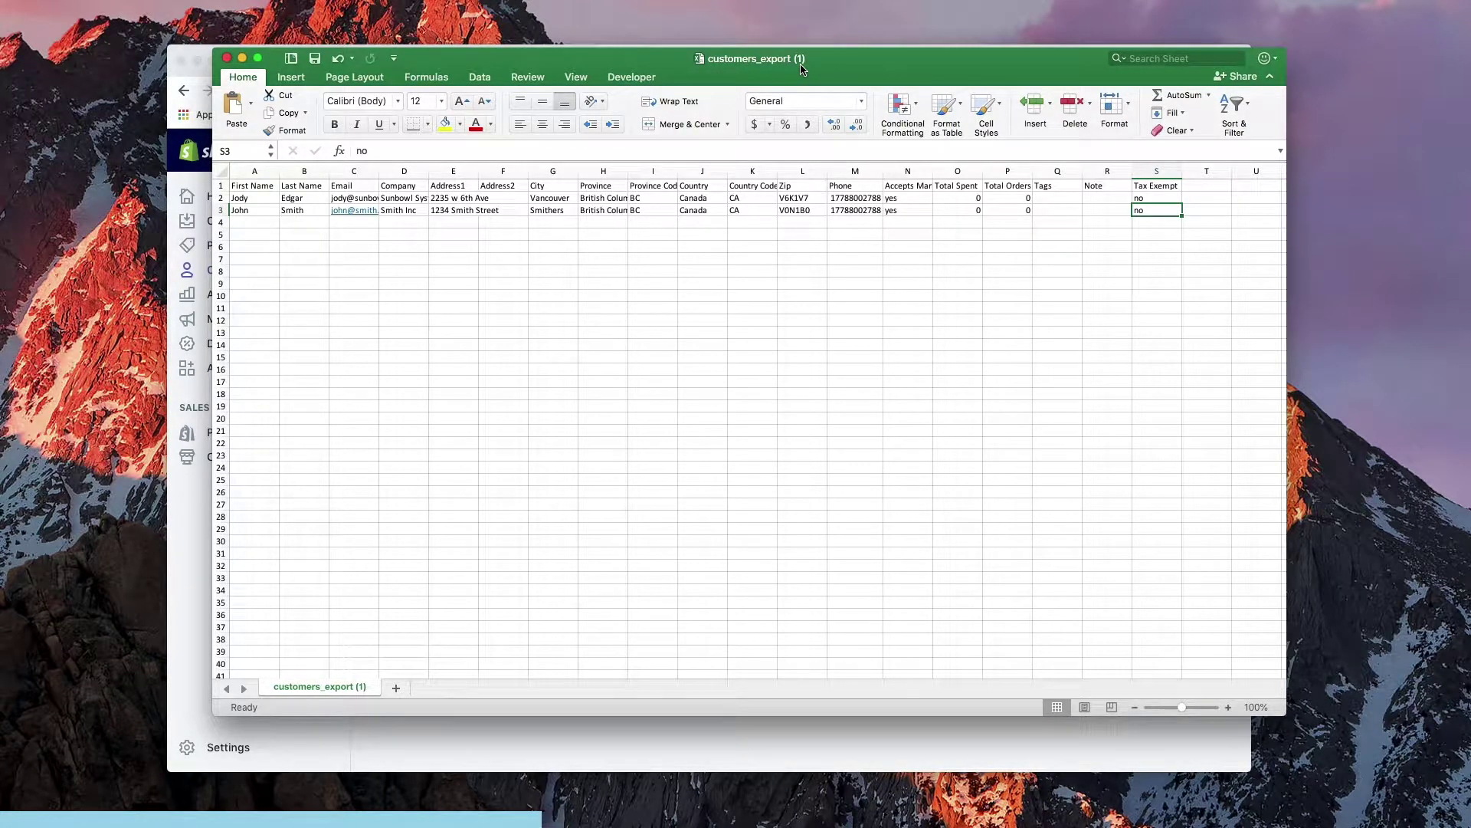
Close Excel and import customers_export (1).csv from Downloads, overwriting existing matching customers
click(227, 58)
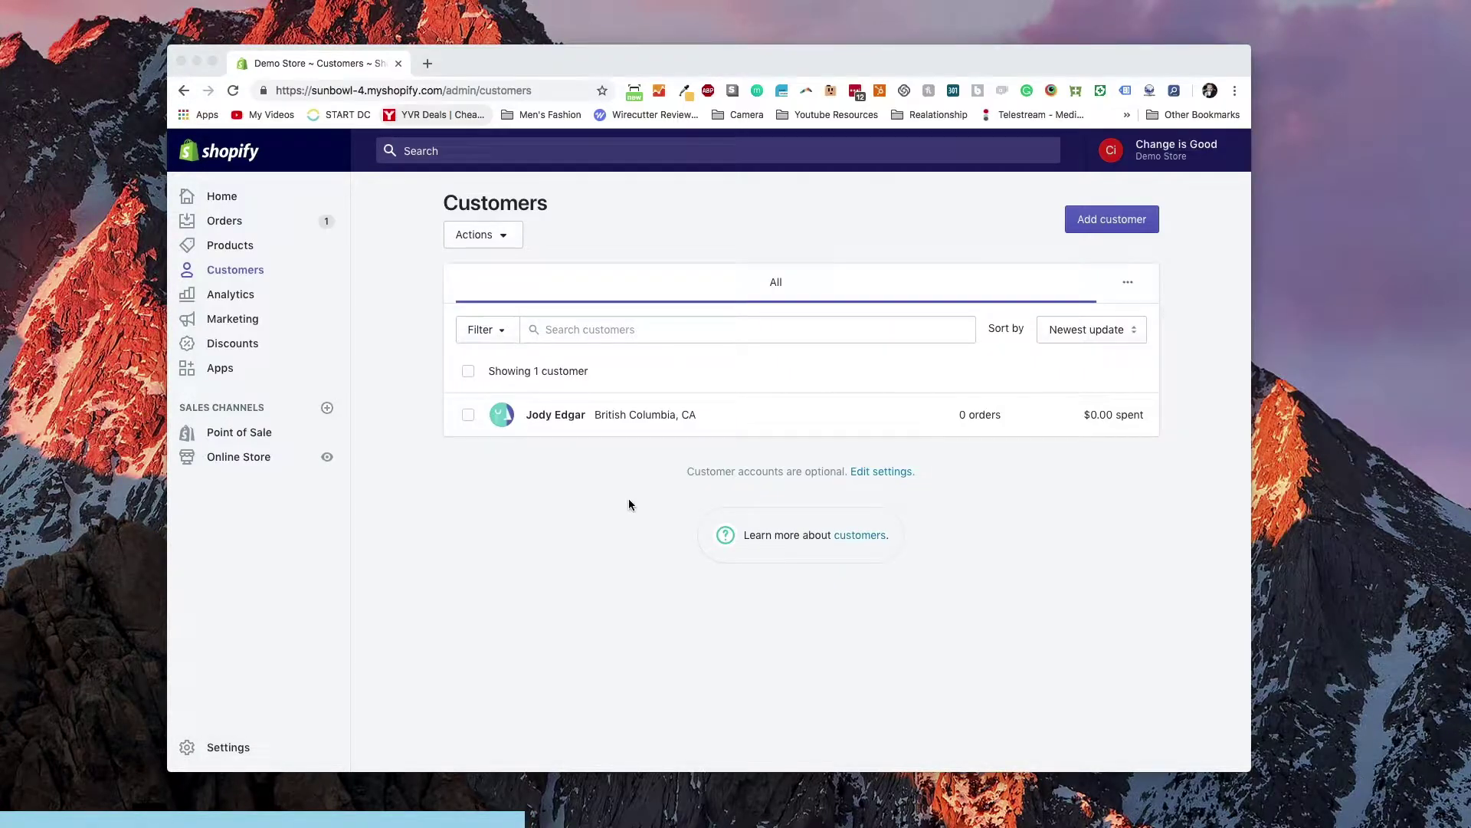
click(510, 233)
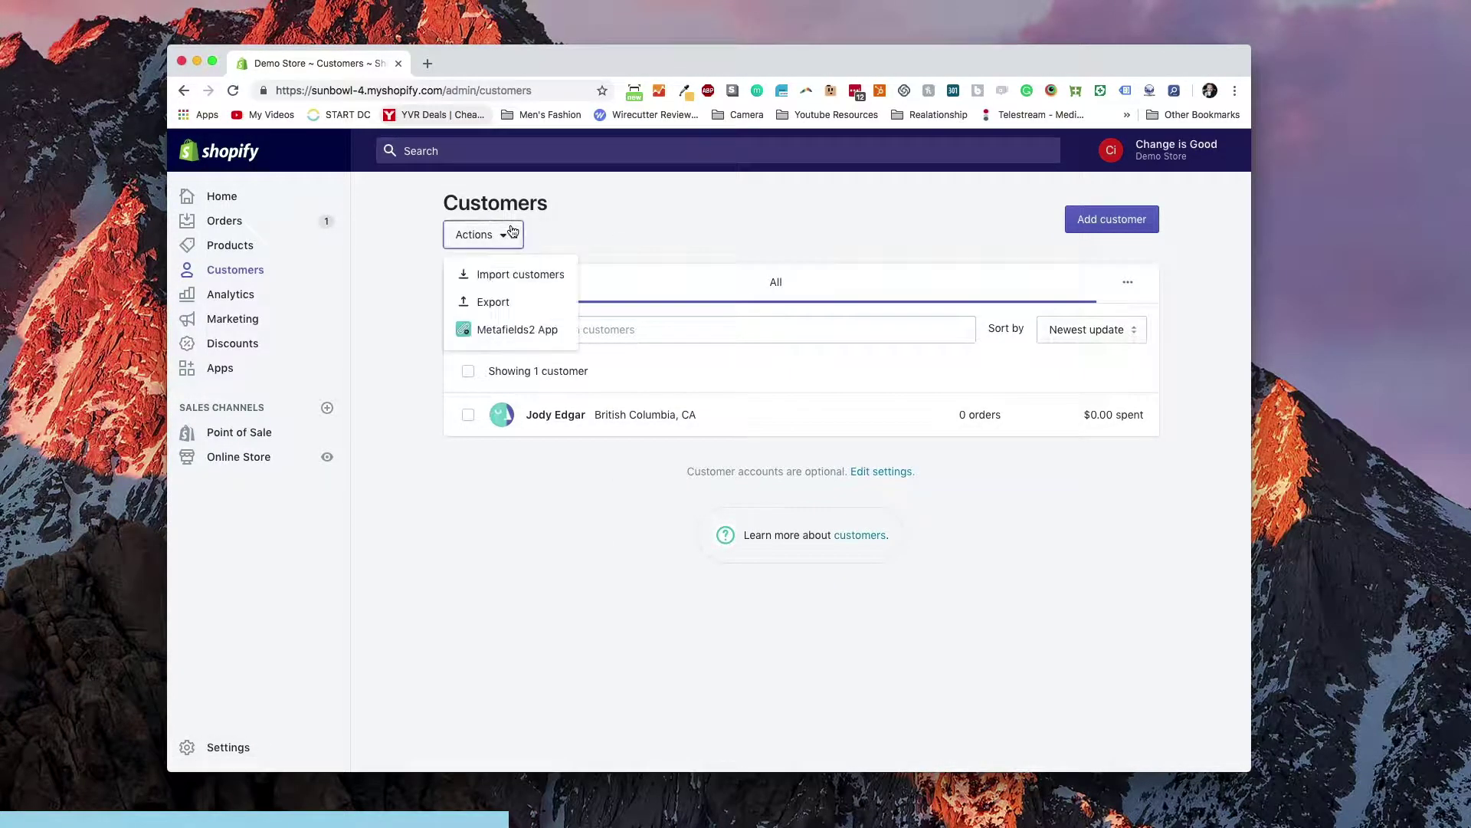
click(494, 274)
click(509, 433)
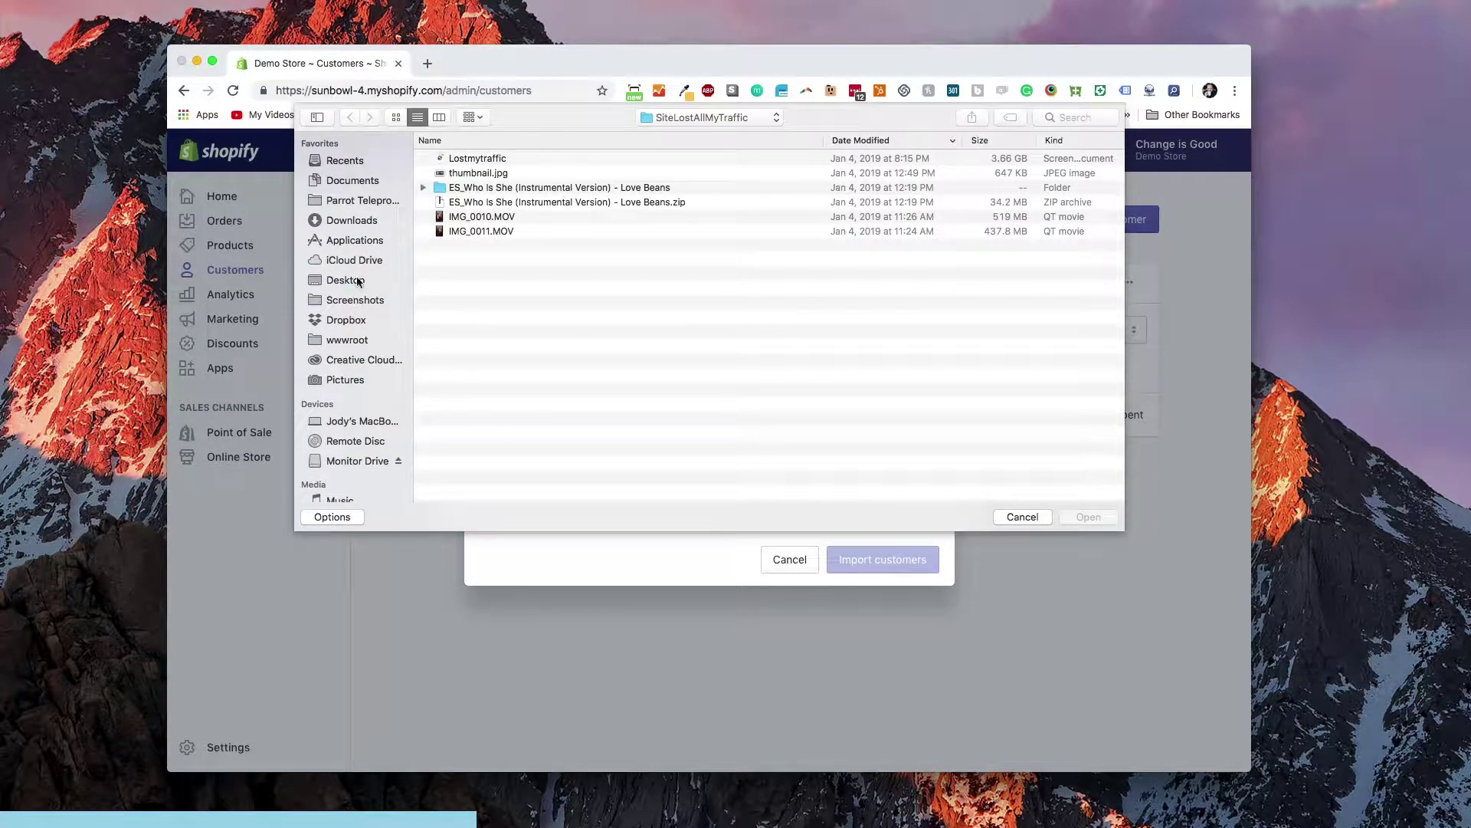
click(364, 222)
click(495, 160)
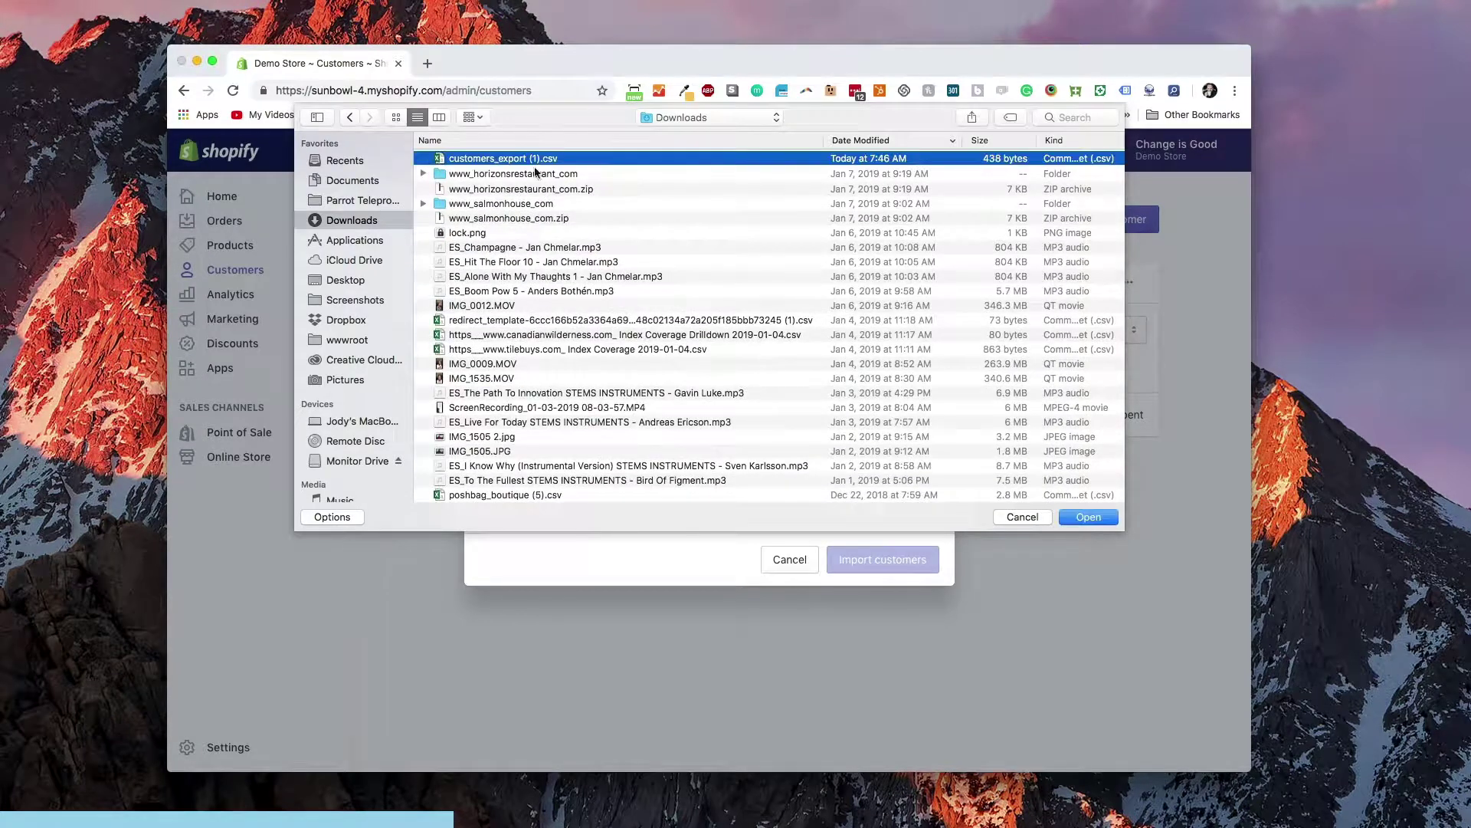
click(1089, 518)
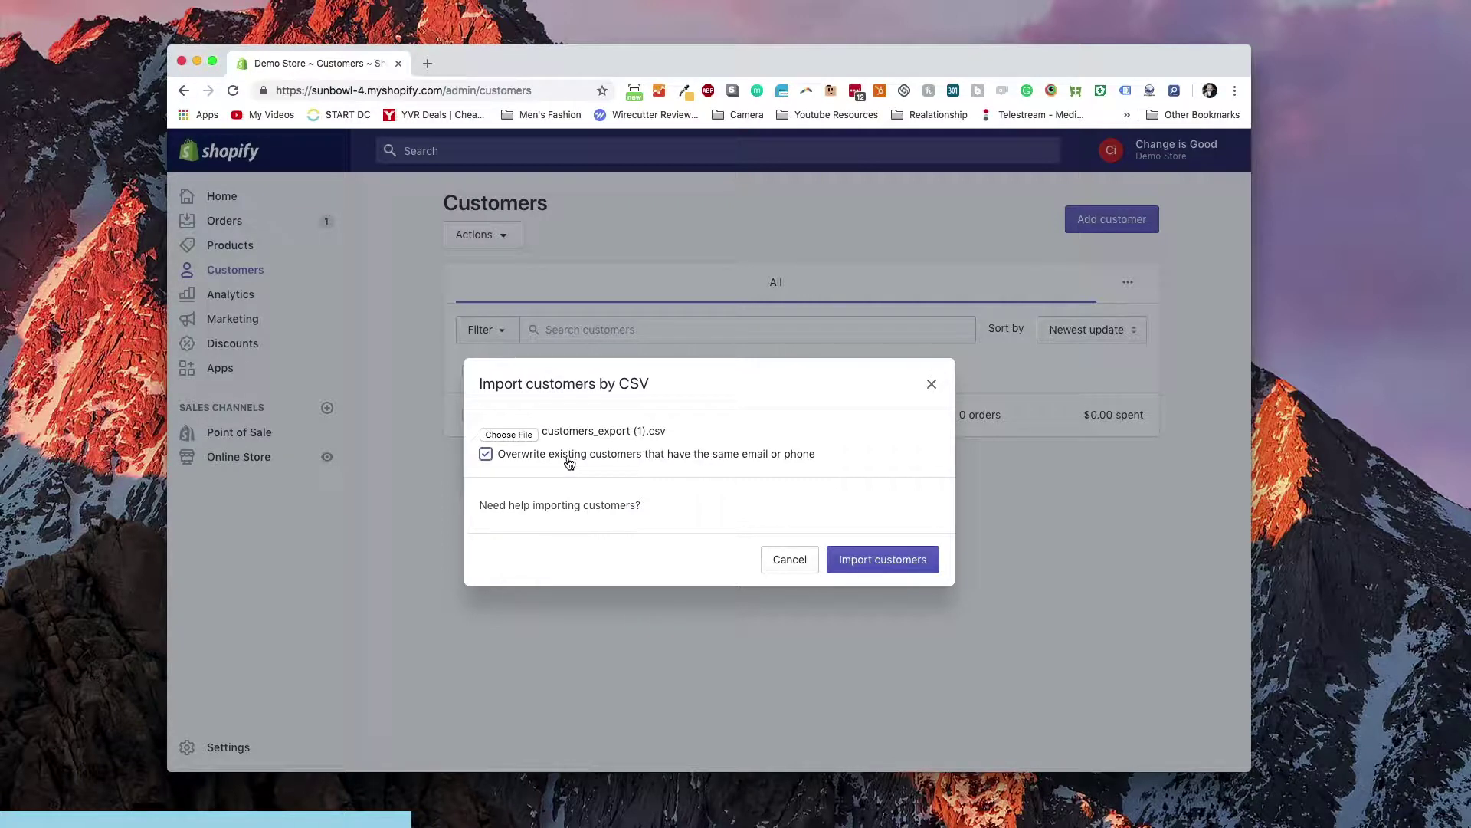
click(873, 557)
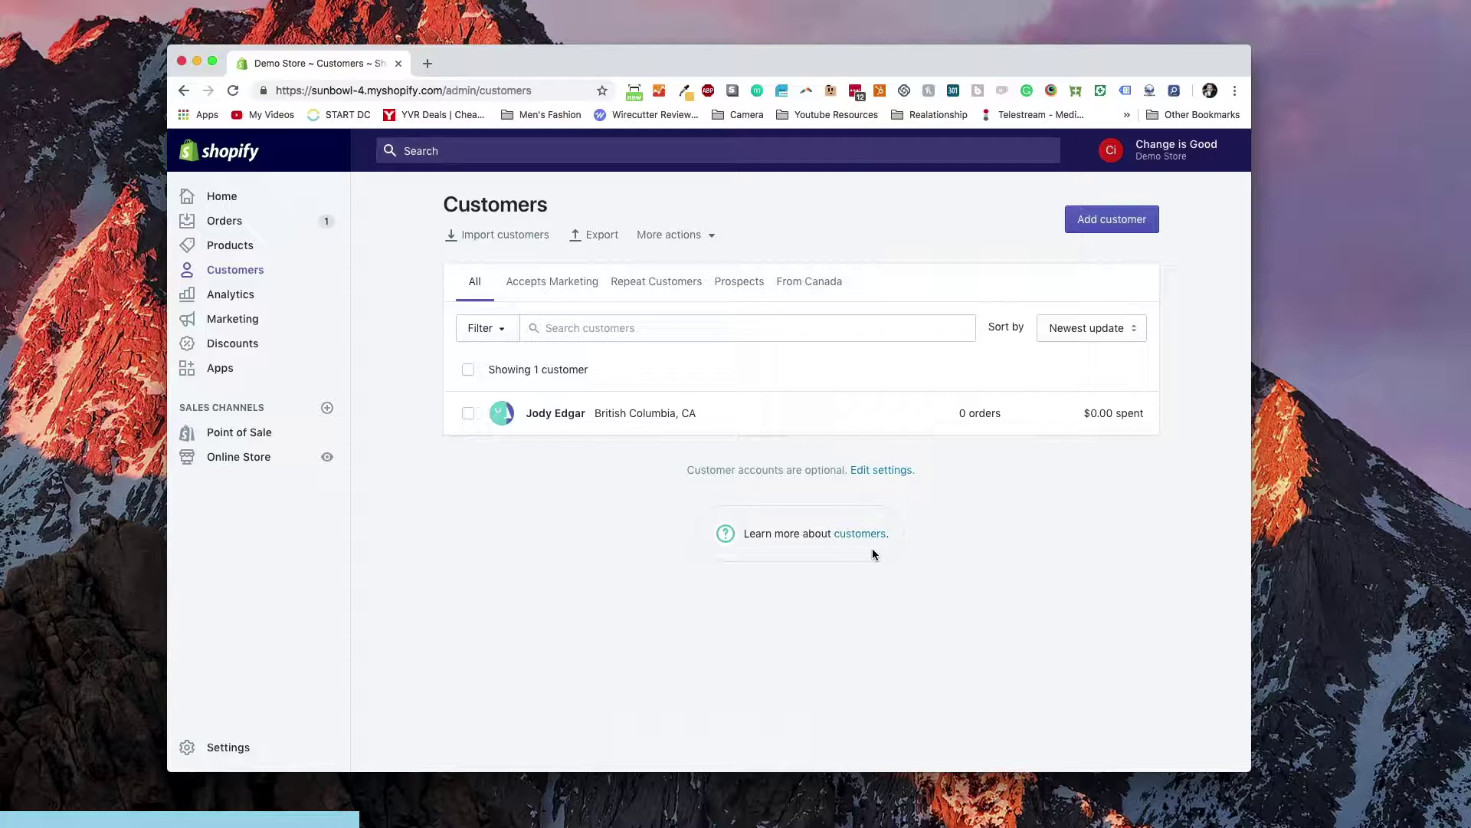
Reload the customer list, check the imported customer's phone number, and return to Customers
key(super+r)
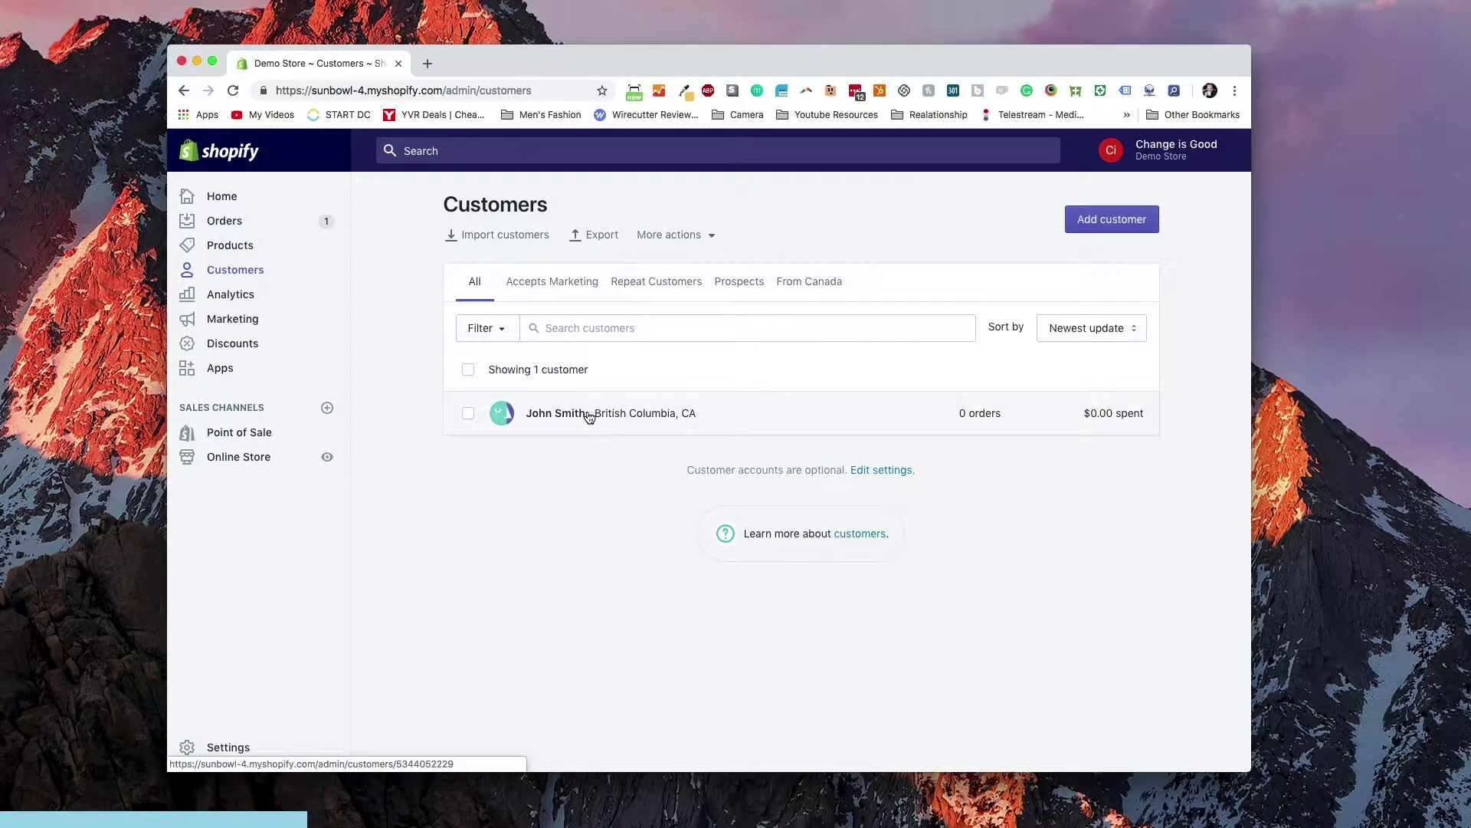
click(589, 417)
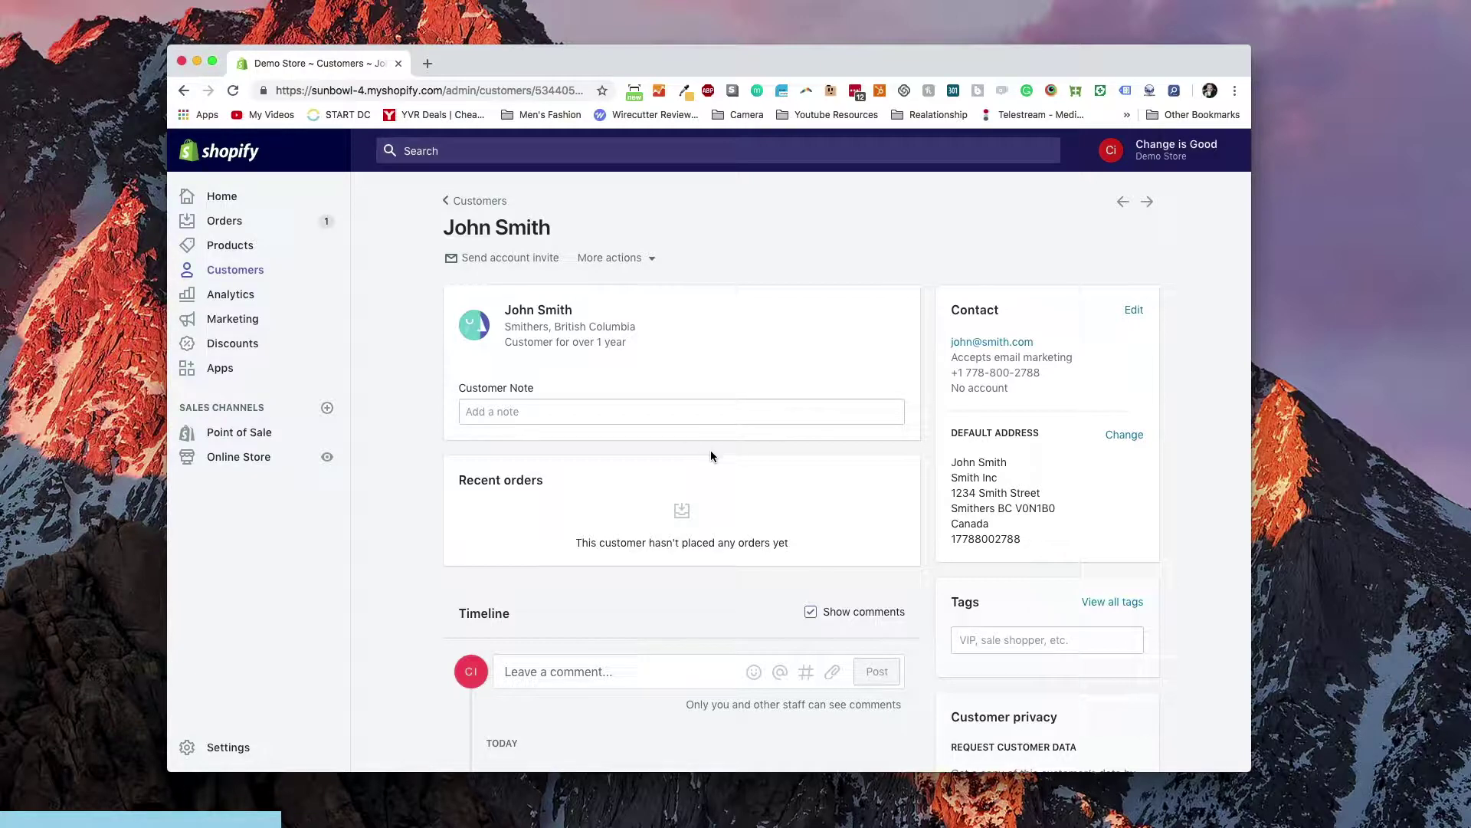
double_click(985, 540)
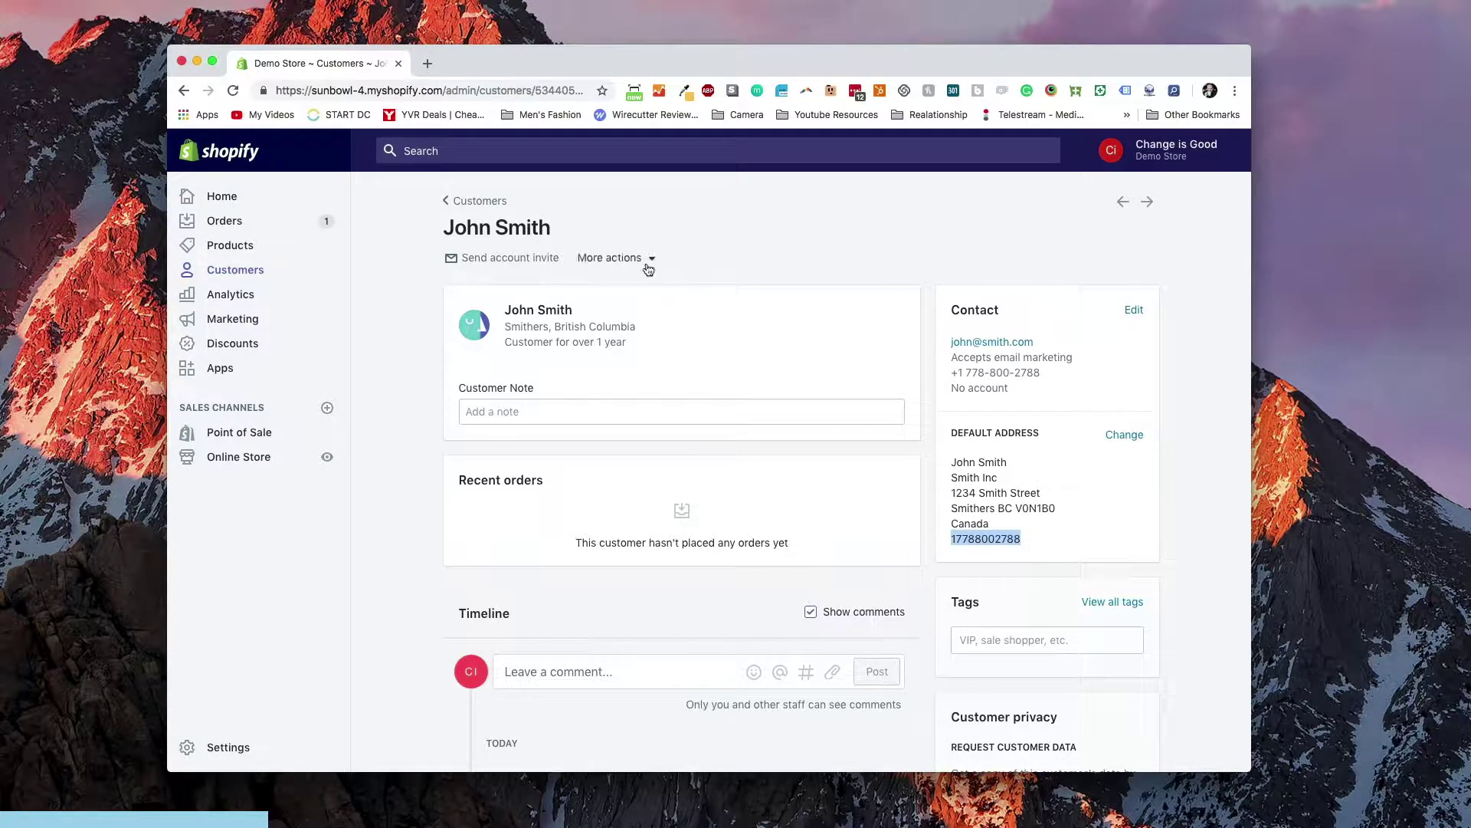
click(491, 206)
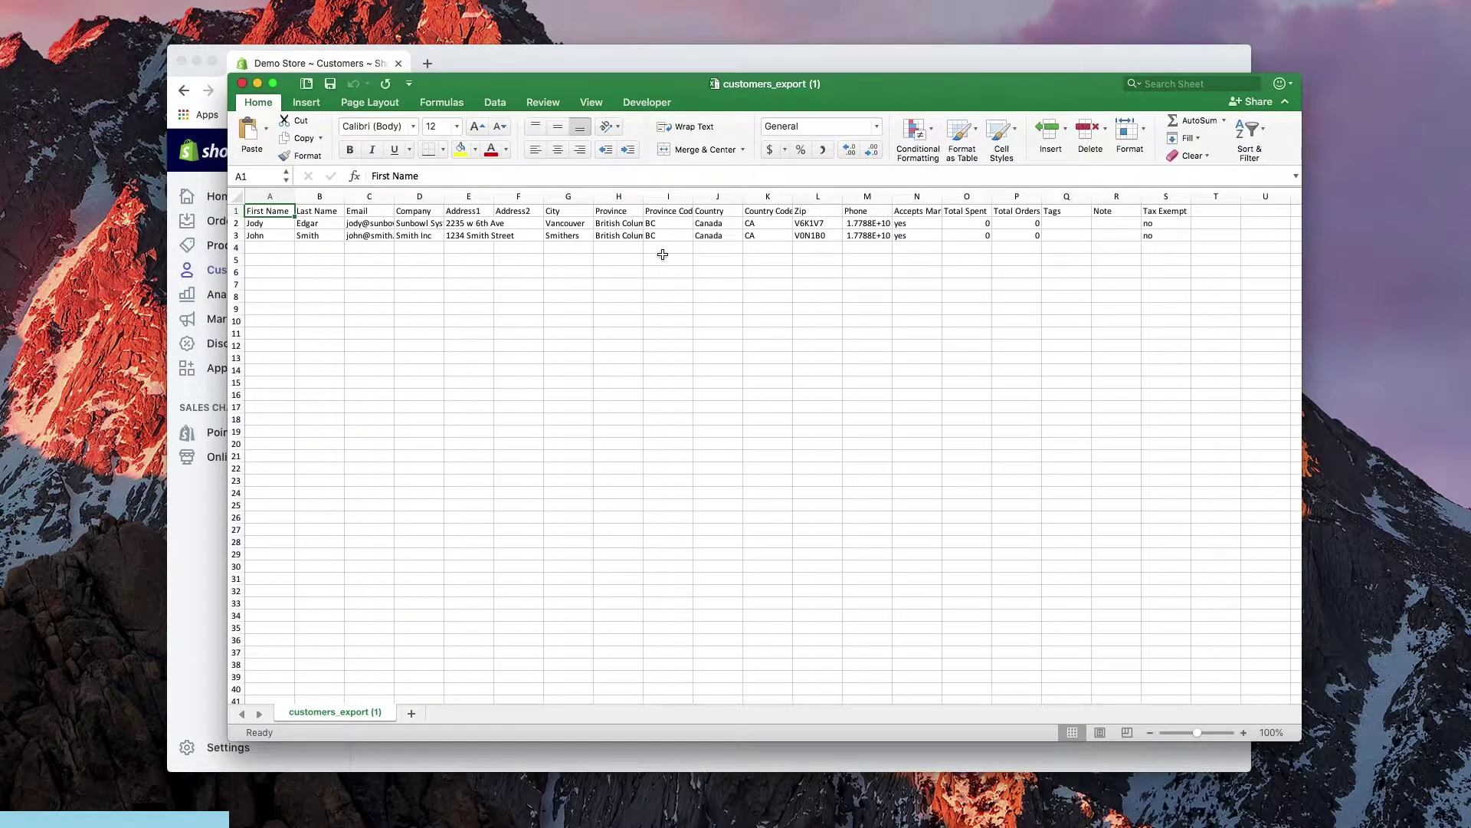
Replace the second customer's phone in M3 with a different number, then save as CSV and close Excel
click(881, 235)
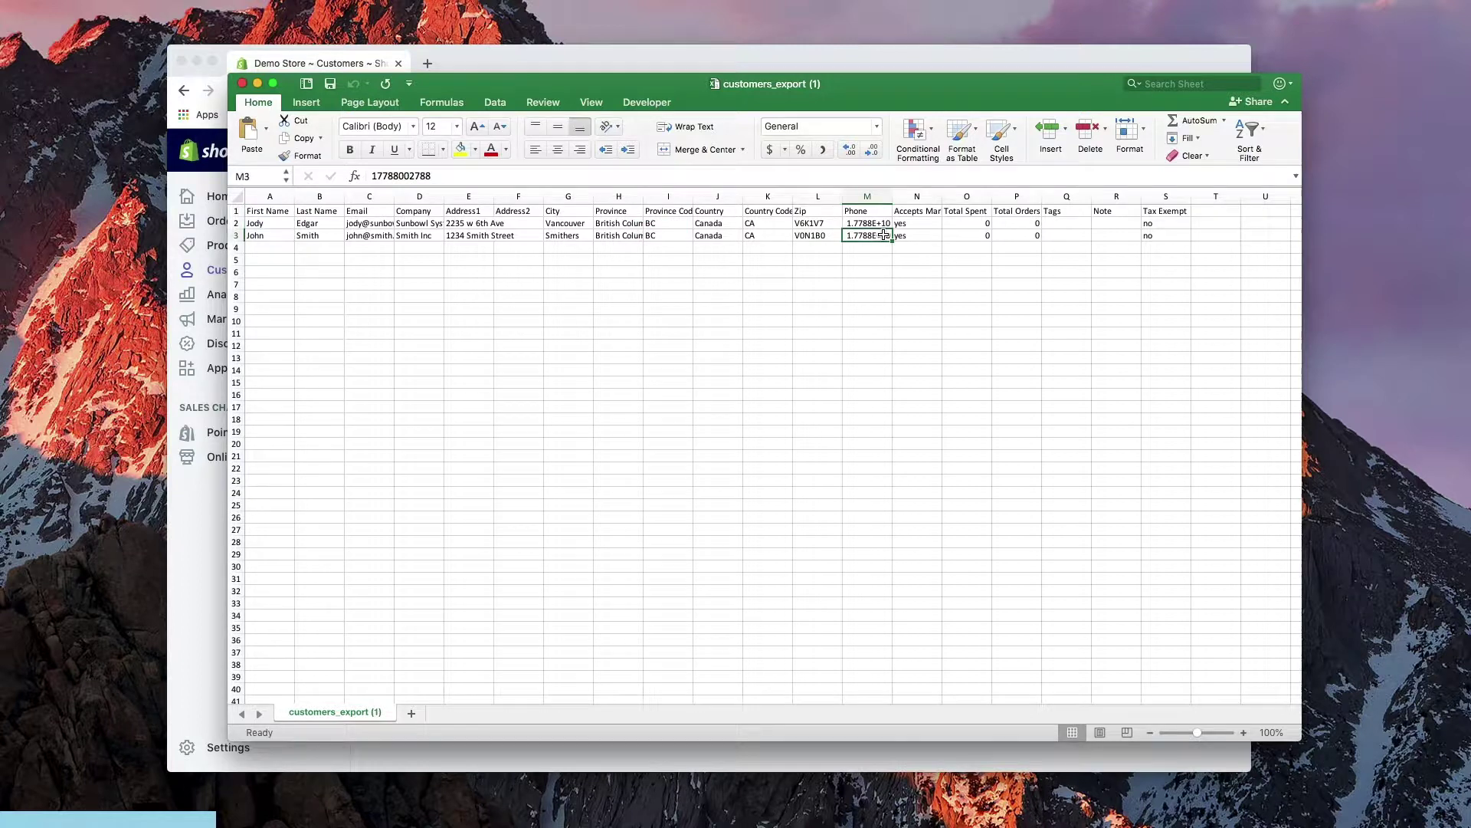
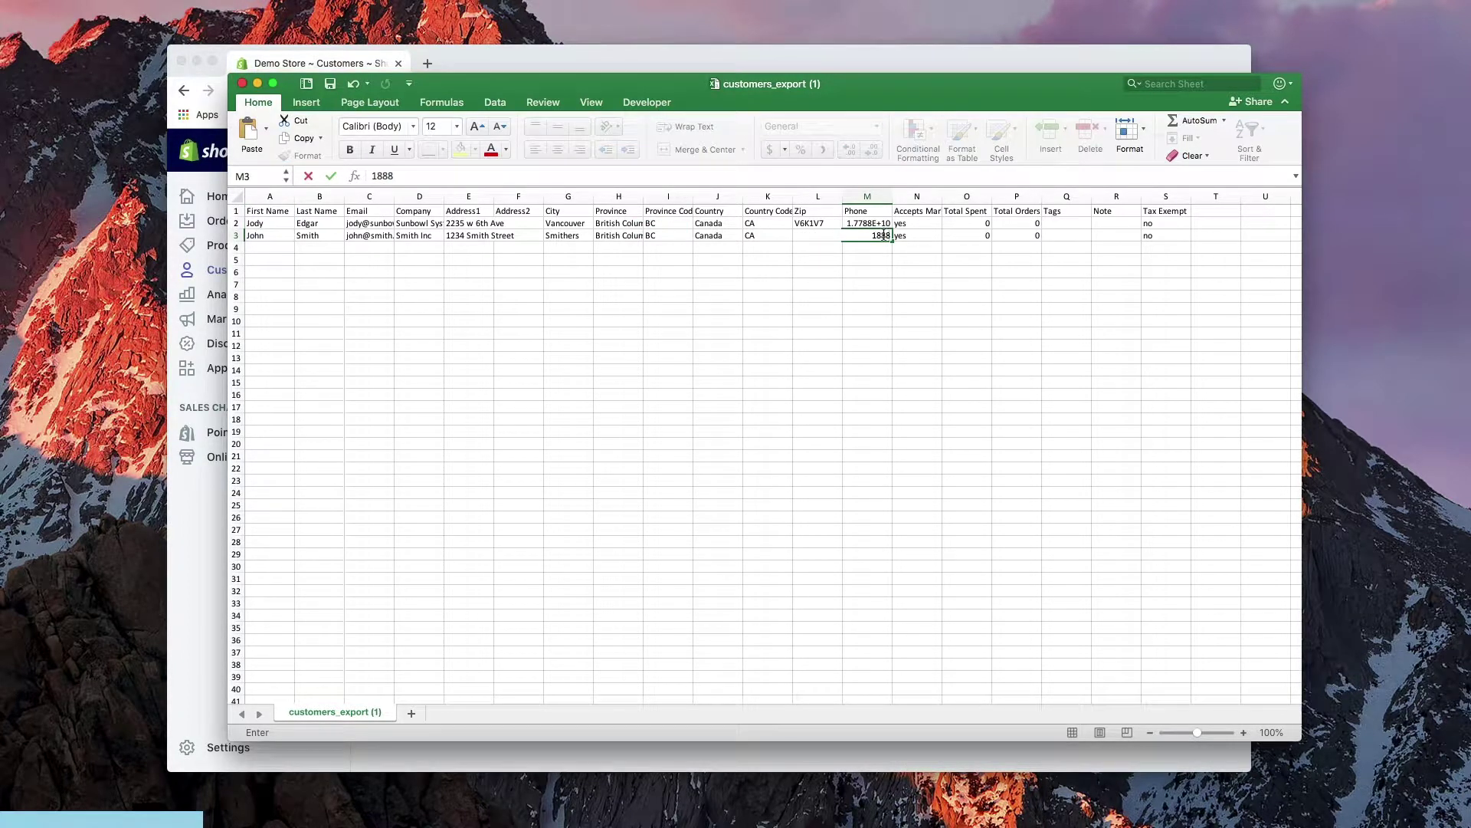
click(929, 319)
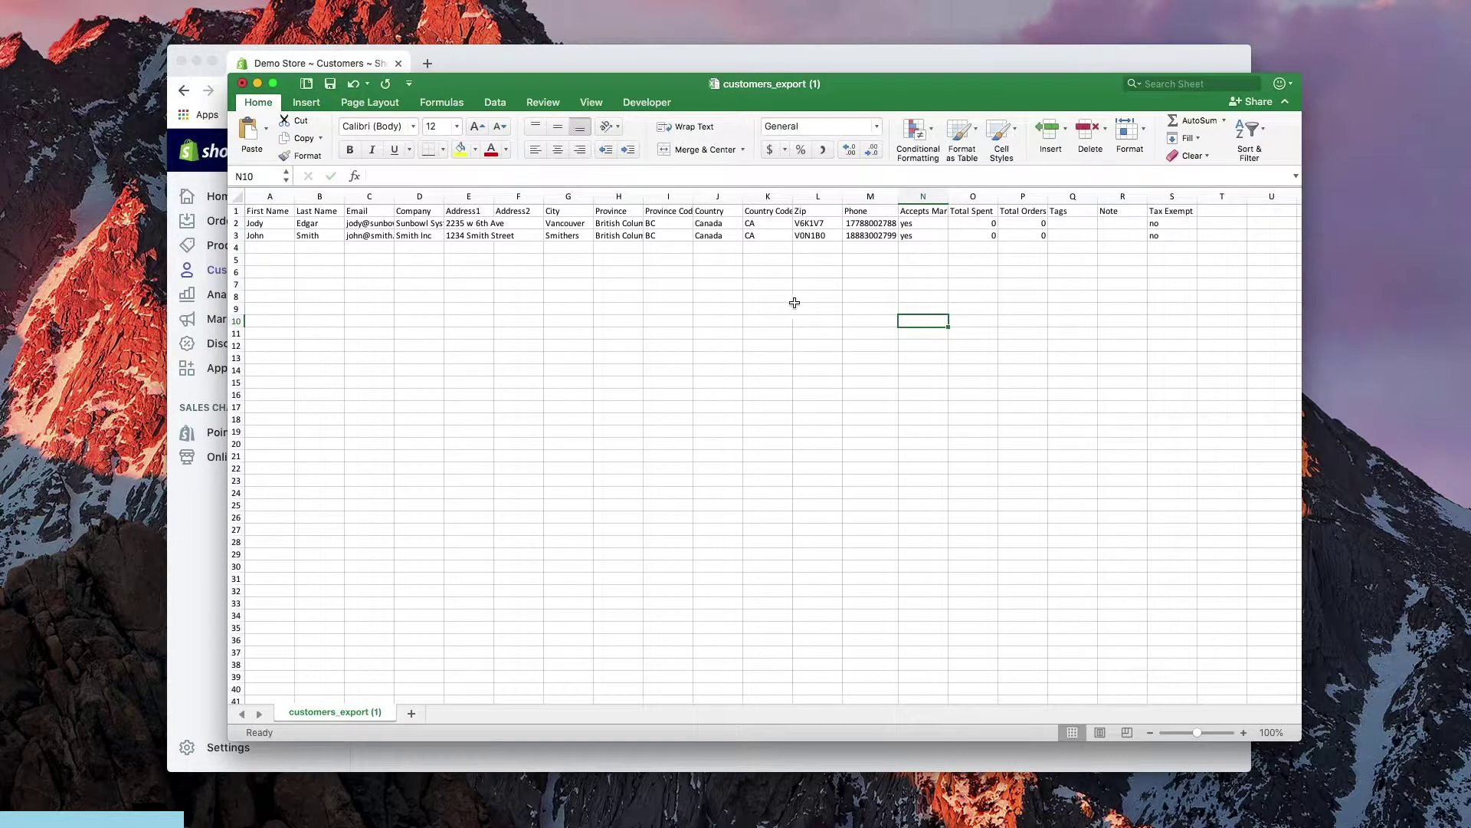
click(241, 84)
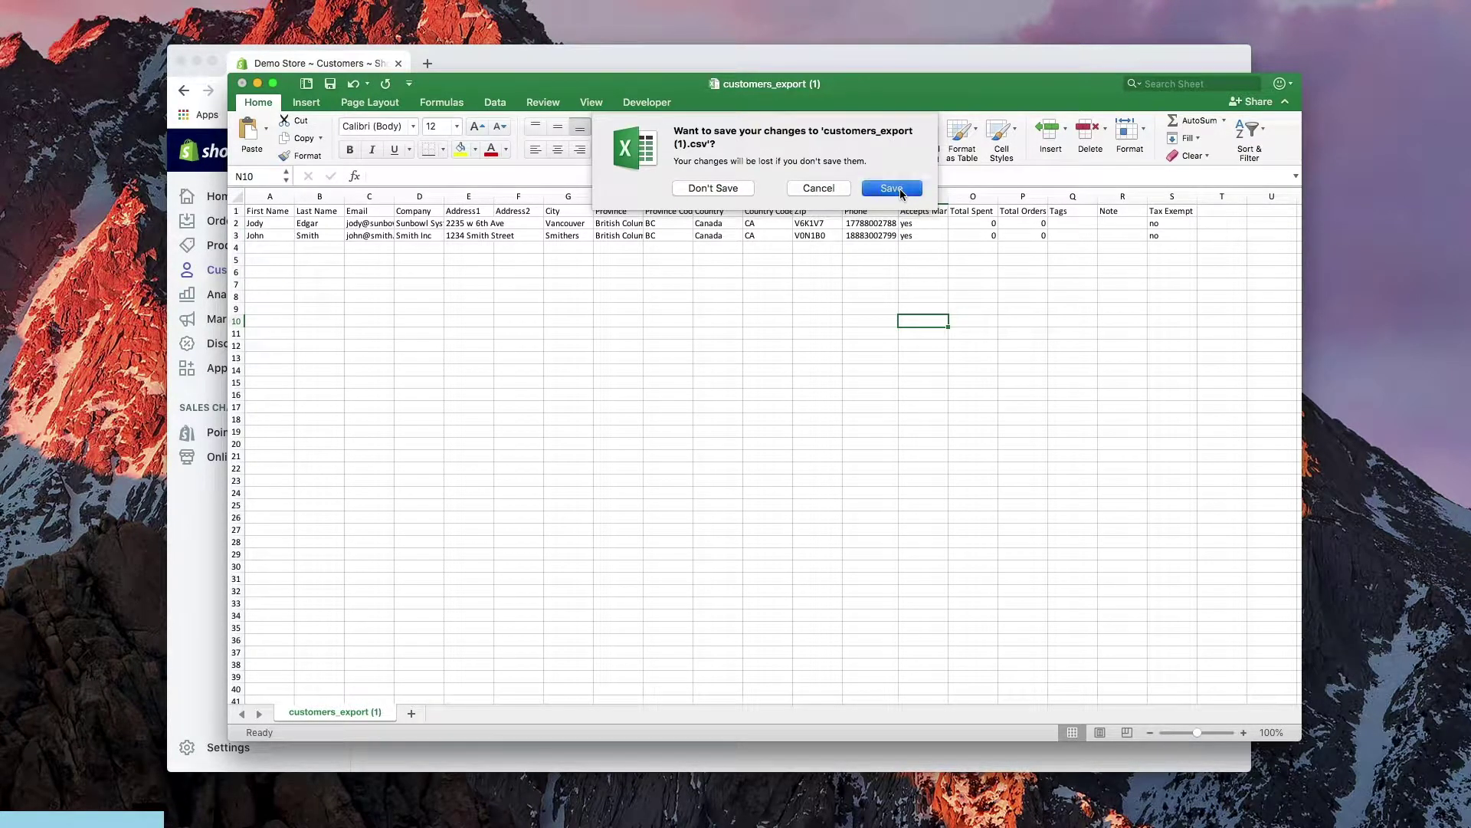
click(891, 185)
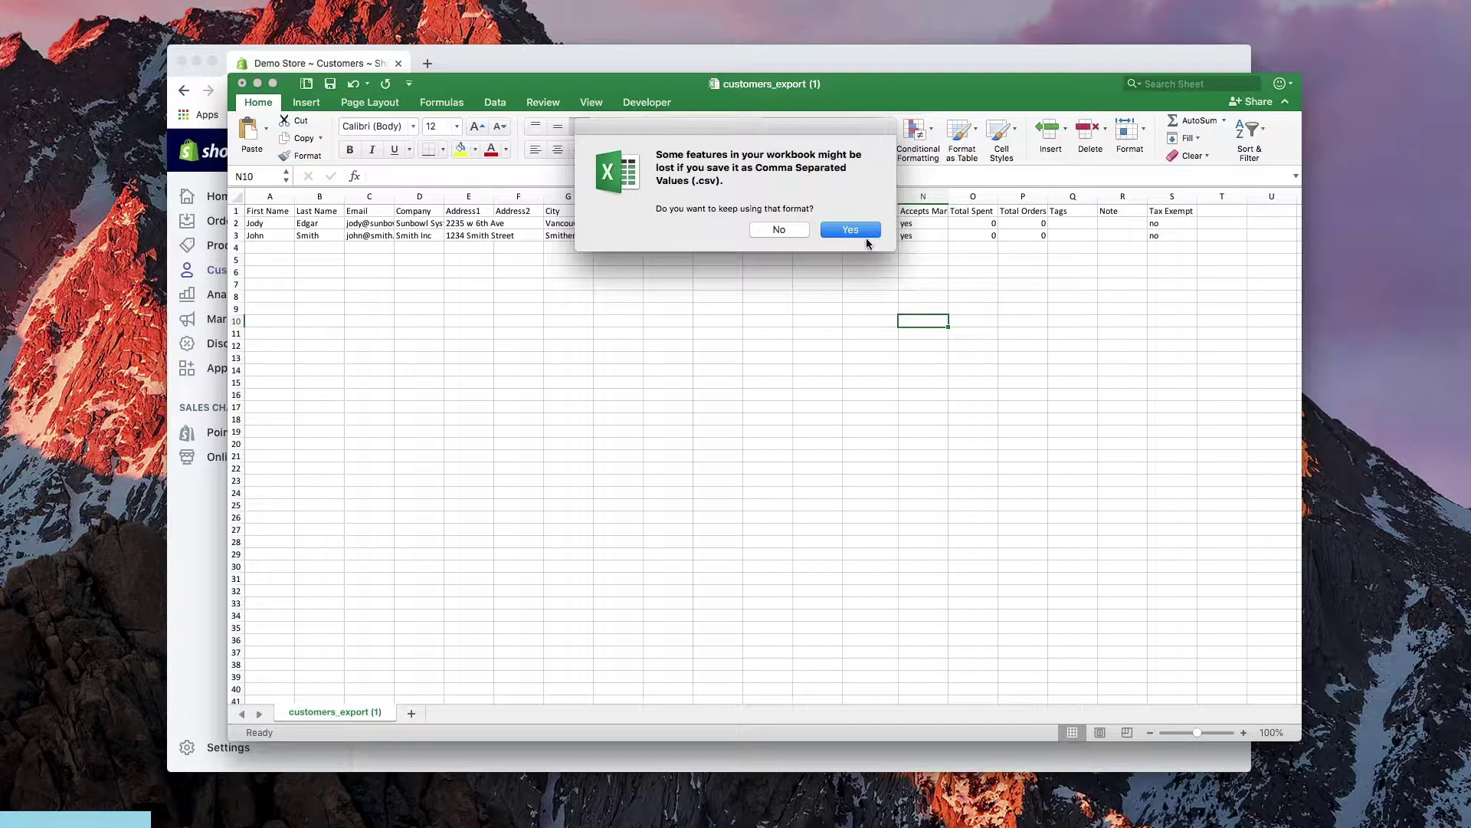
click(851, 230)
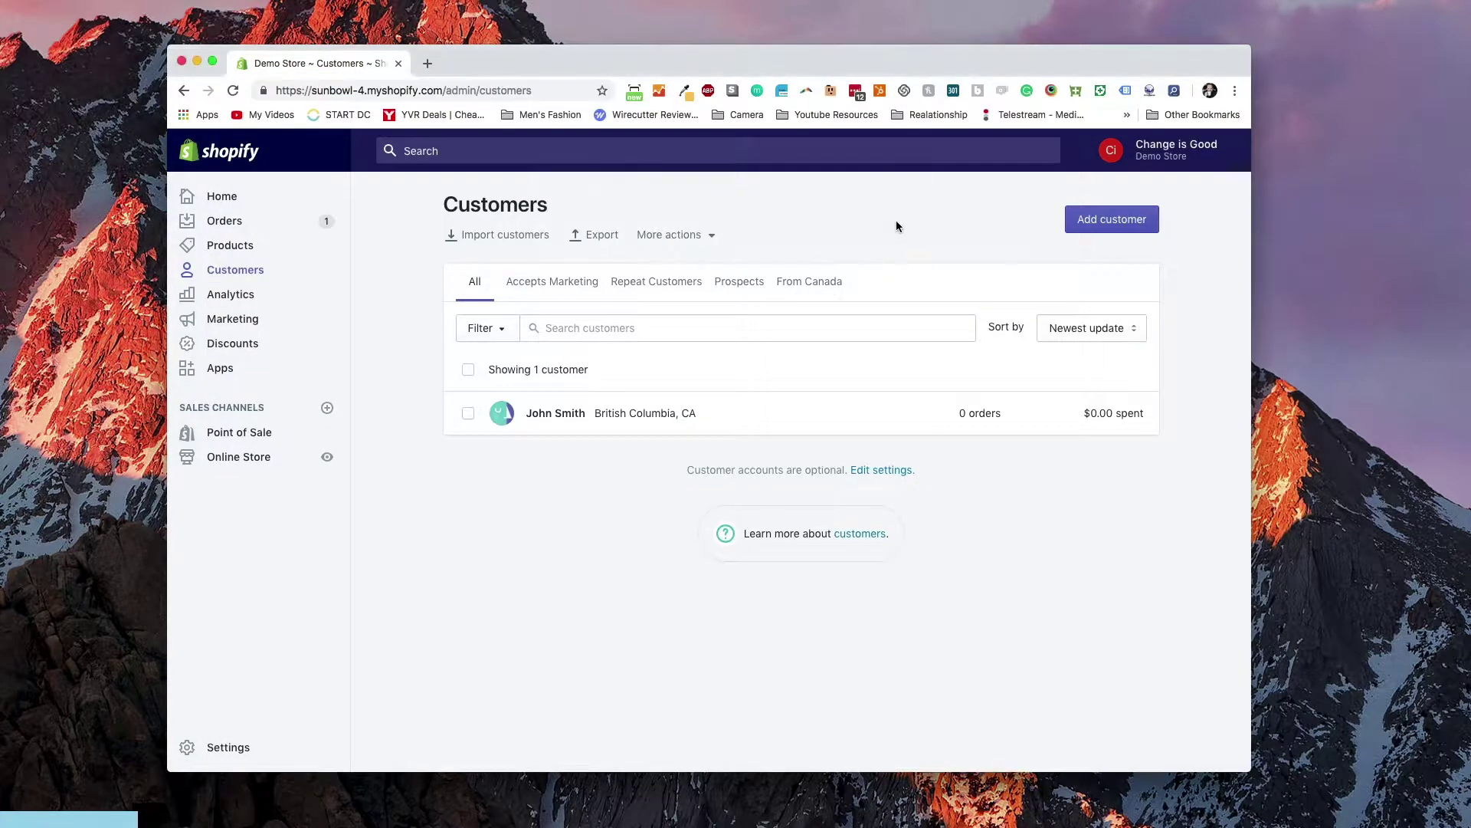
Import the updated customers_export (1).csv with Overwrite existing customers left unchecked
click(464, 236)
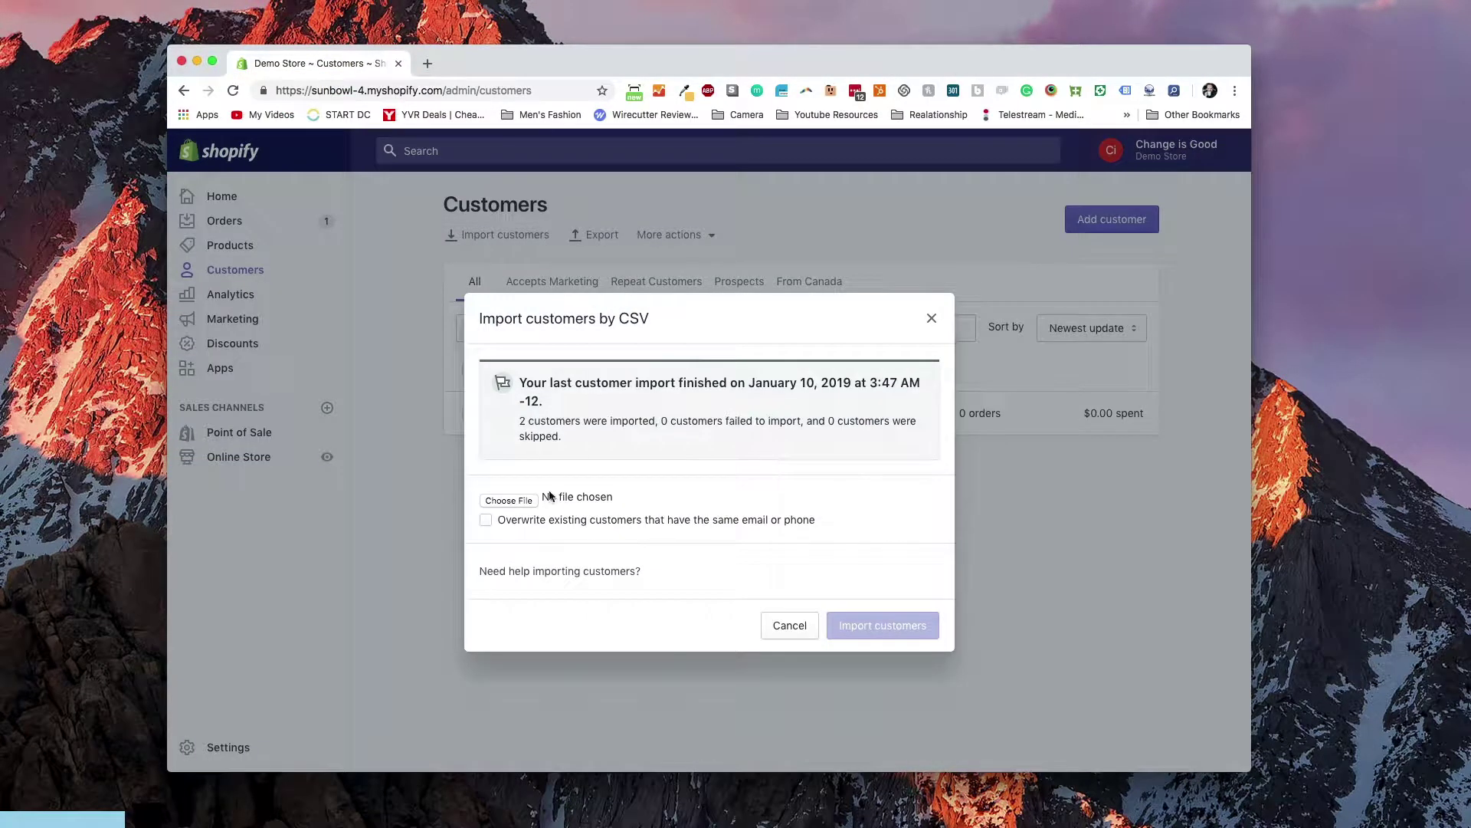
click(510, 500)
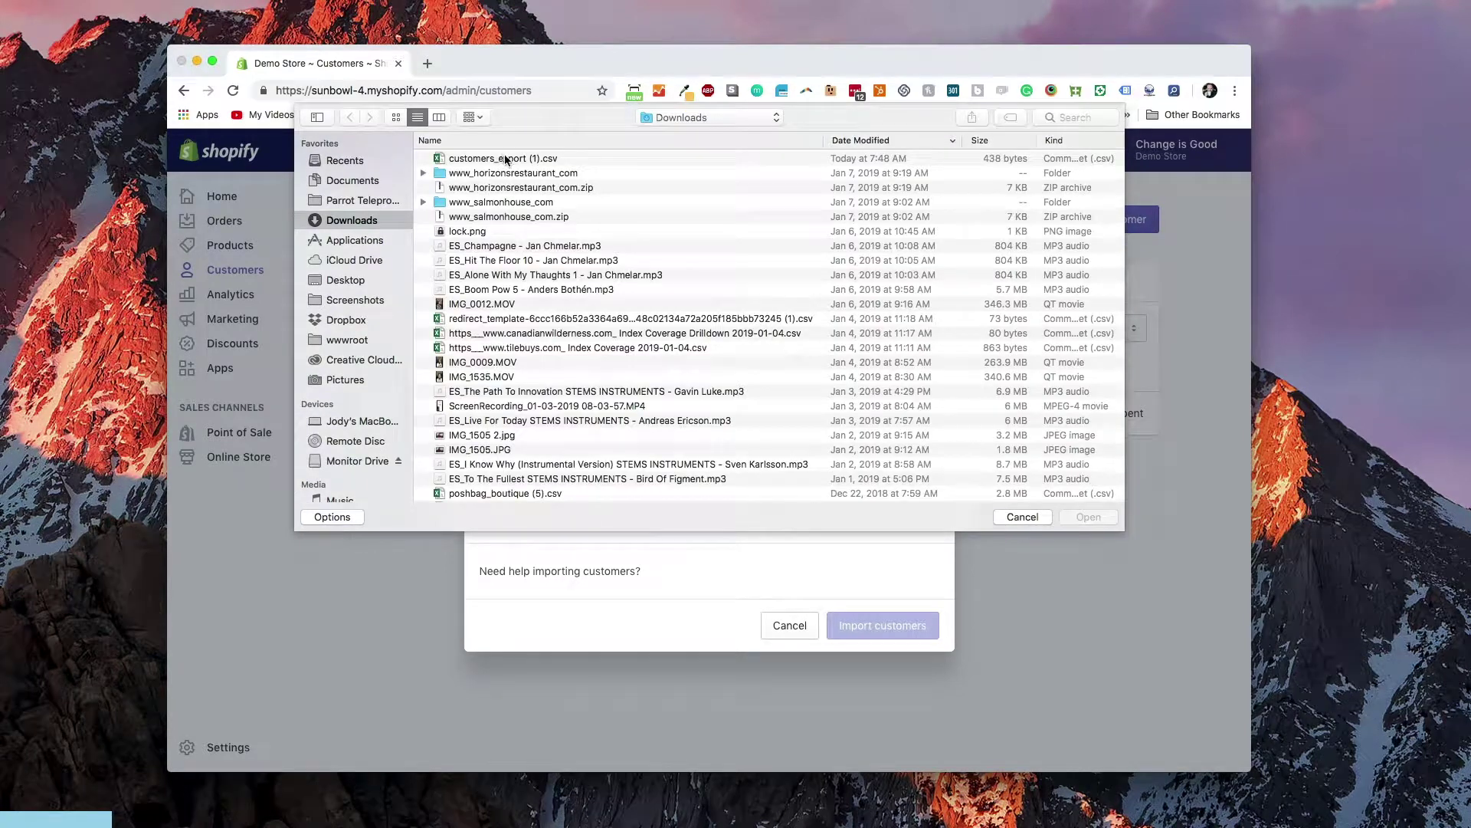
click(506, 159)
click(1086, 516)
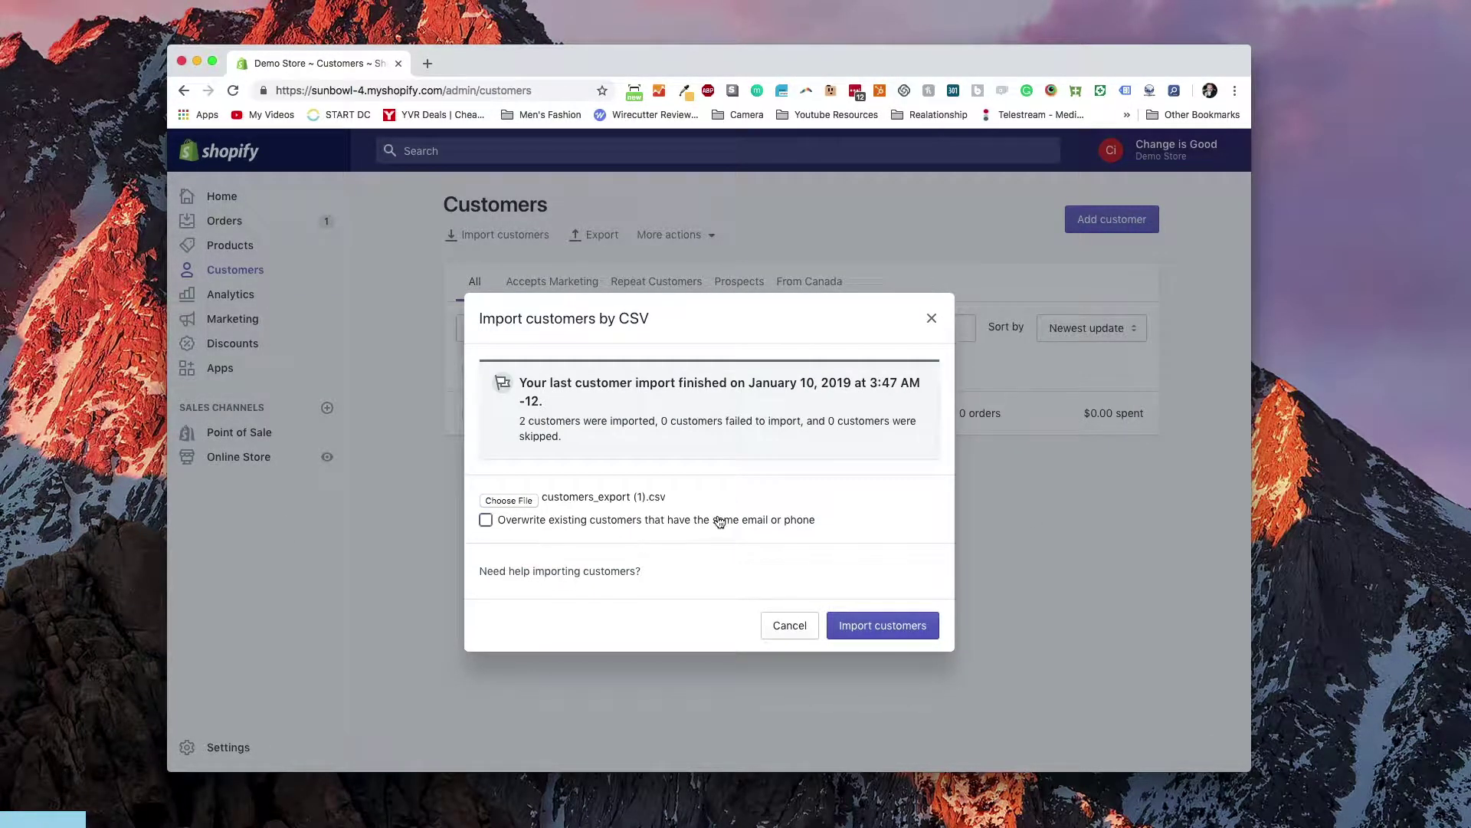
click(882, 626)
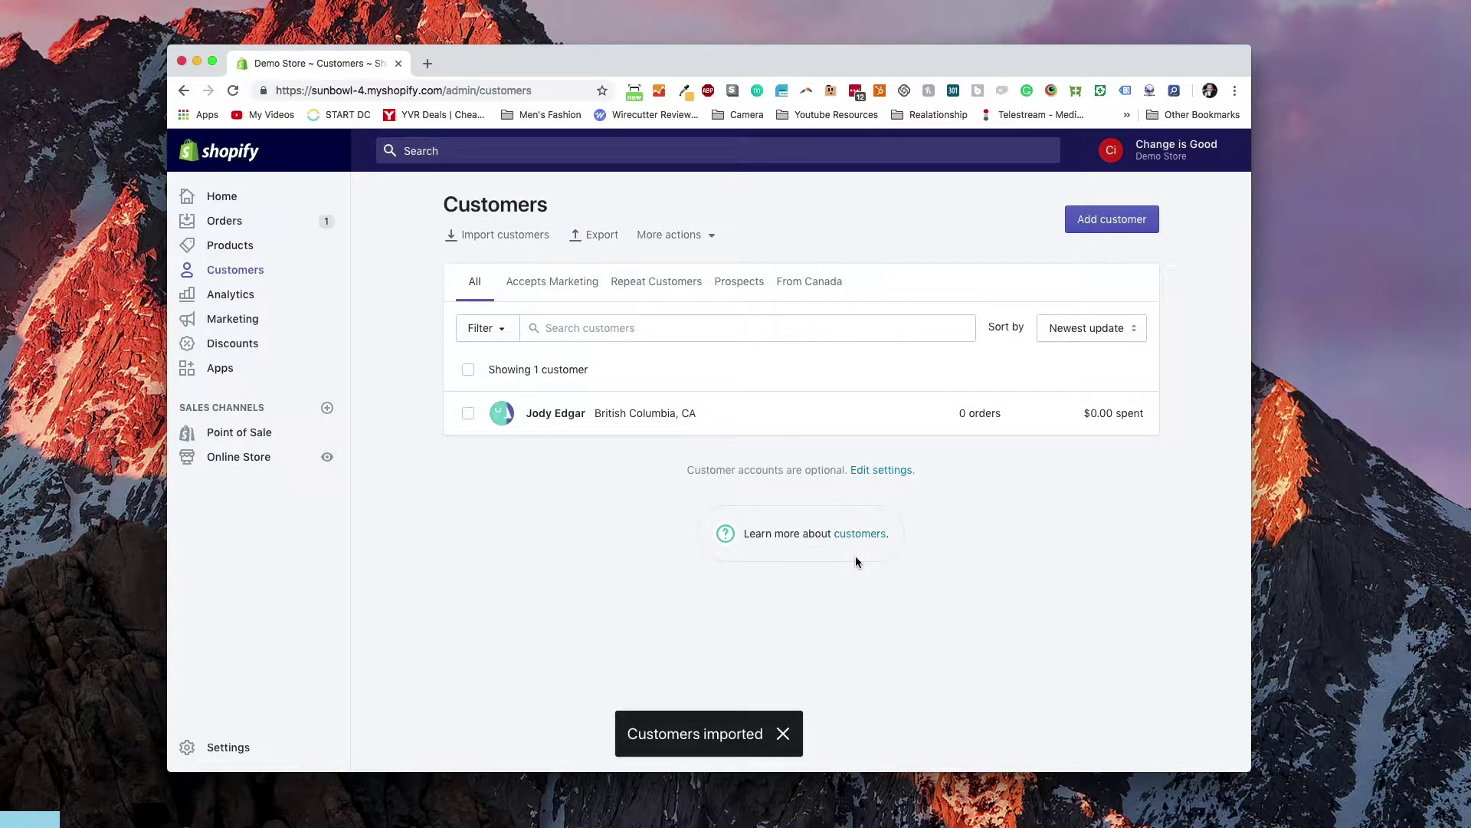
Reload the Customers page to show the single British Columbia customer with $0.00 spent
key(super+r)
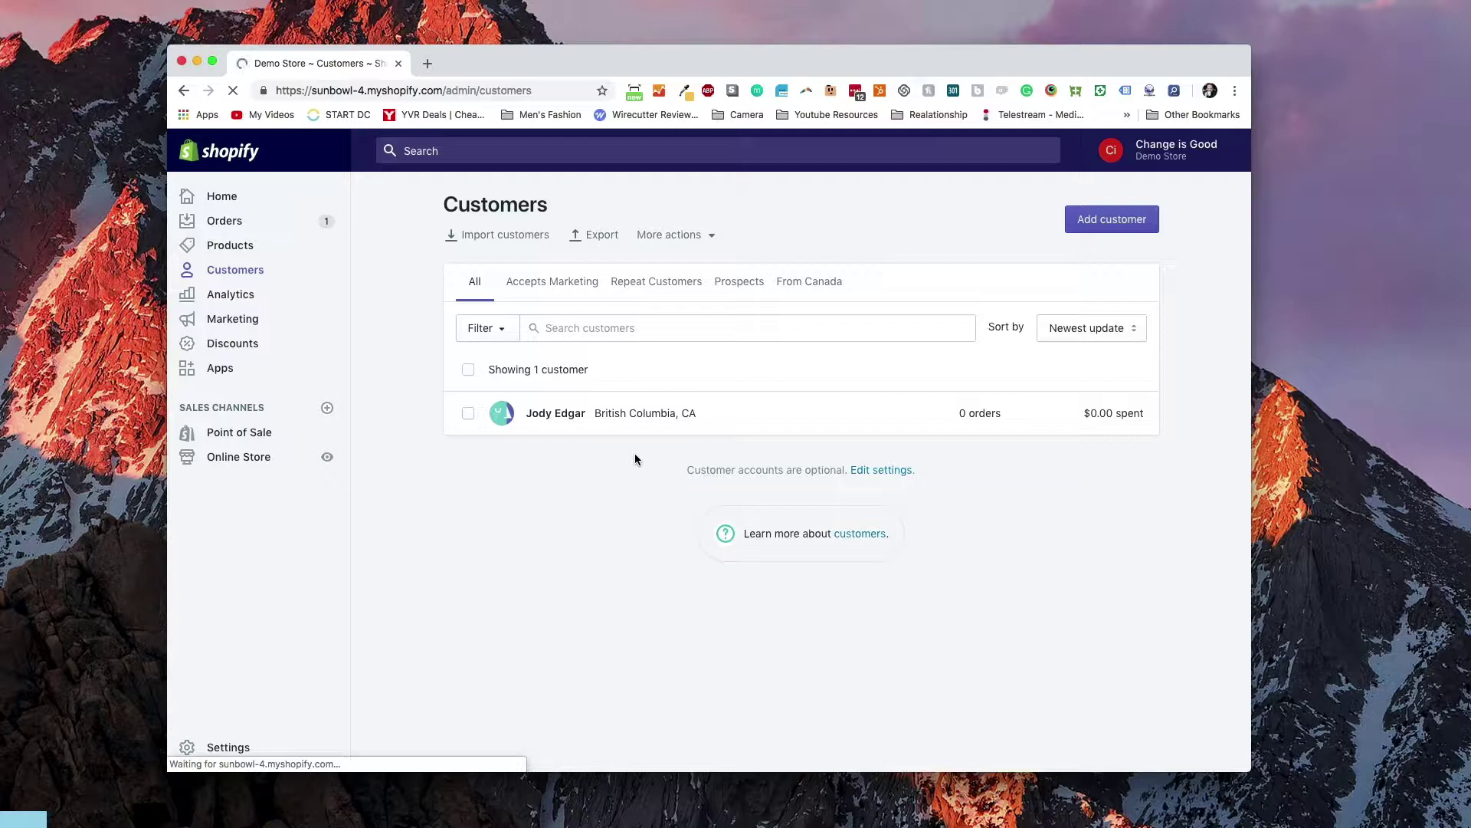